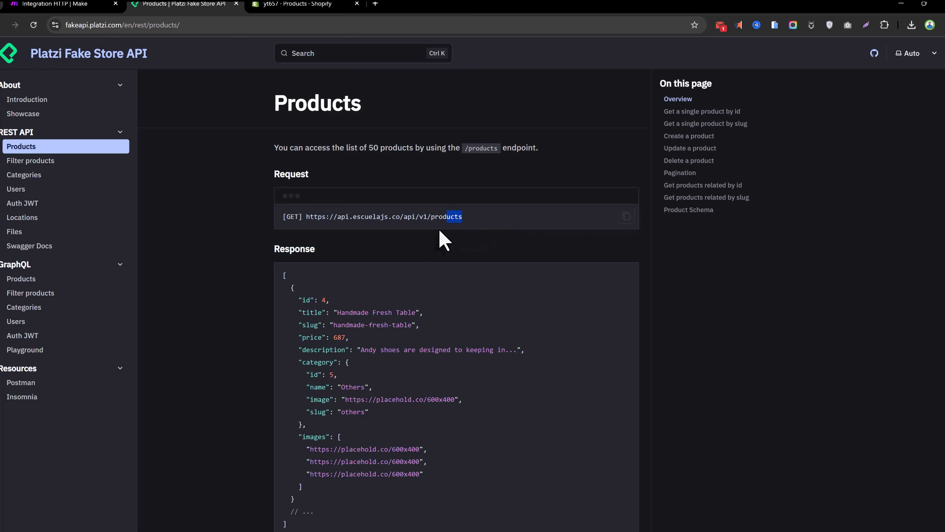
{"action": "left_click_drag", "start_coordinate": [440, 230], "coordinate": [396, 225]}
{"action": "left_click", "coordinate": [309, 220]}
{"action": "left_click_drag", "start_coordinate": [461, 224], "coordinate": [463, 225]}
{"action": "key", "text": "ctrl+c"}
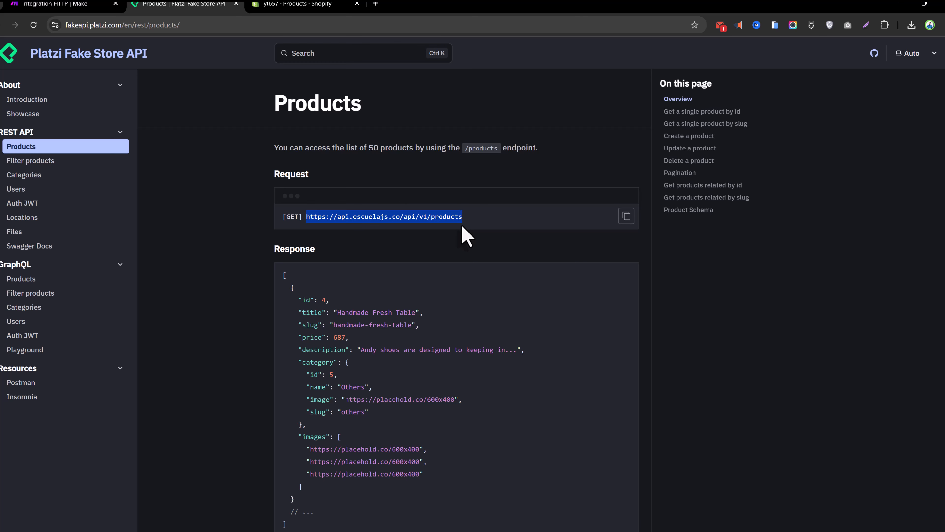
{"action": "scroll", "coordinate": [348, 342], "scroll_direction": "down", "scroll_amount": 3}
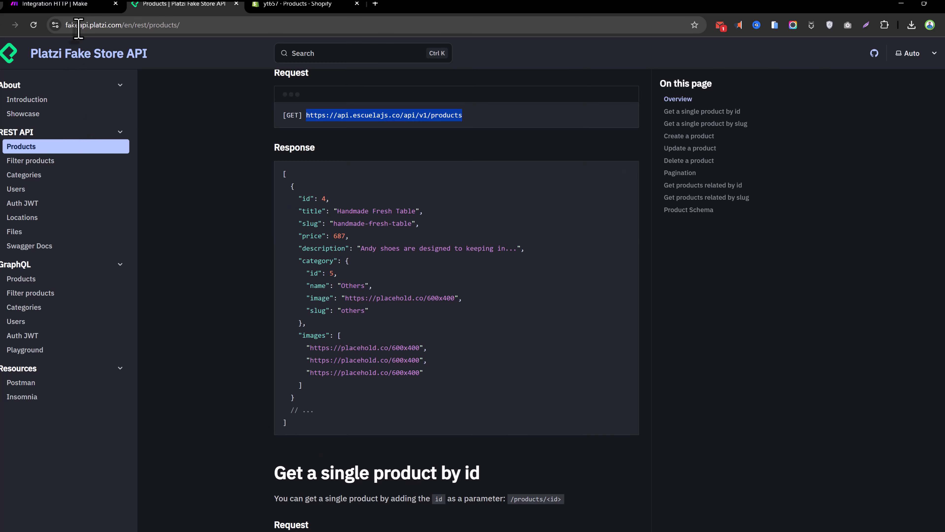
{"action": "left_click", "coordinate": [91, 9]}
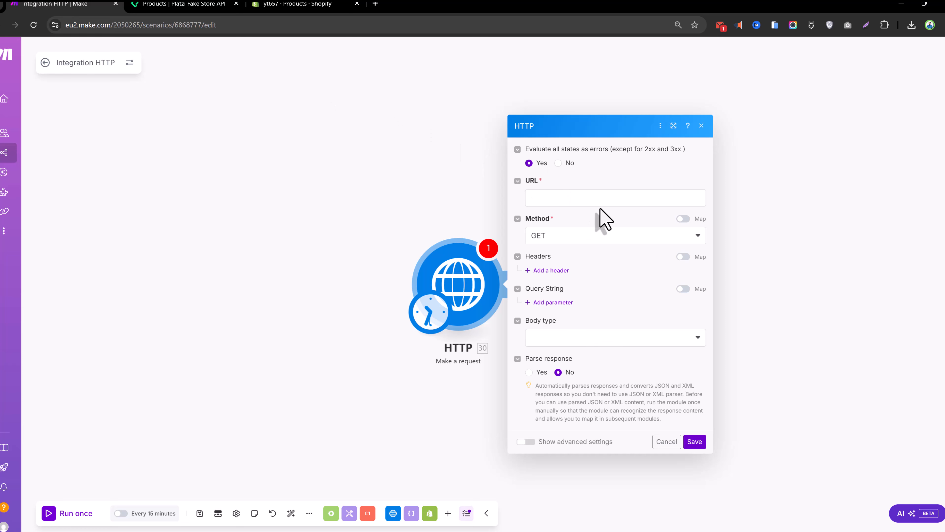
{"action": "left_click", "coordinate": [606, 199]}
{"action": "key", "text": "ctrl+v"}
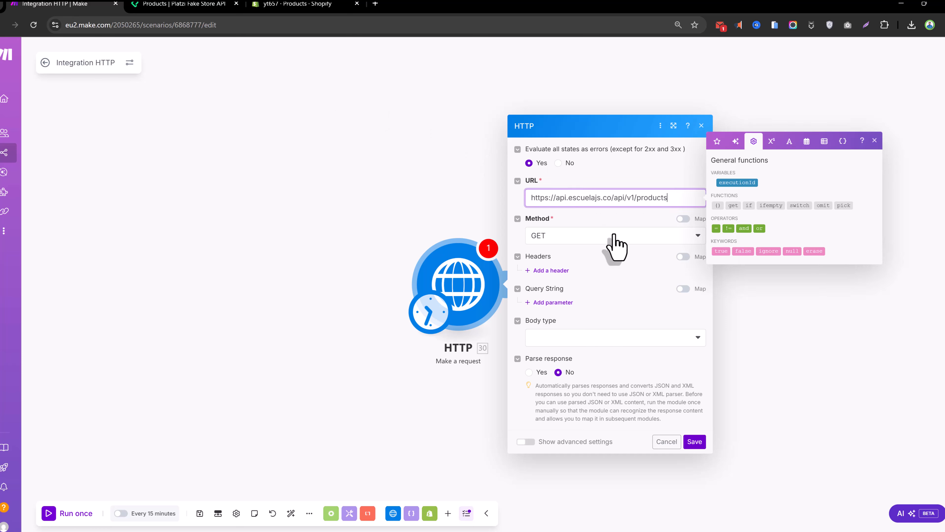
{"action": "left_click", "coordinate": [695, 444]}
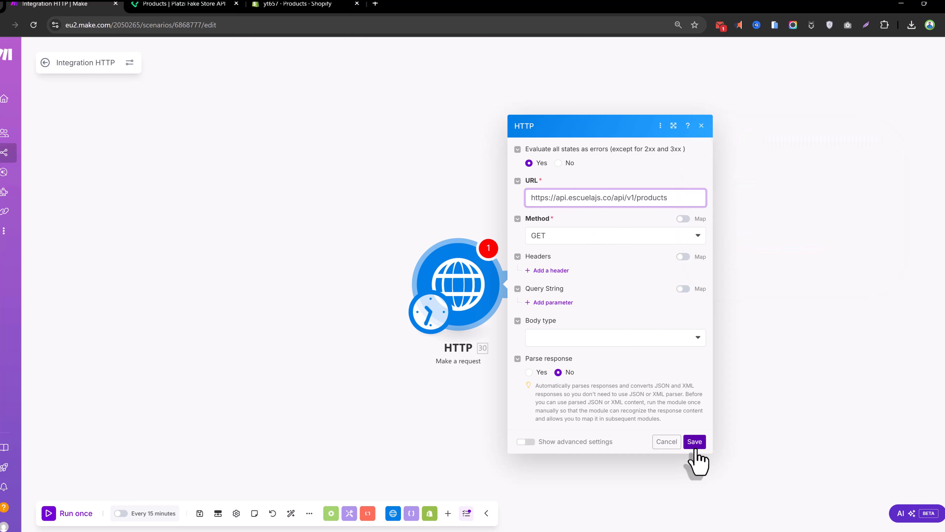
Run the scenario once and check the details of the HTTP module's operation.
{"action": "left_click", "coordinate": [68, 517]}
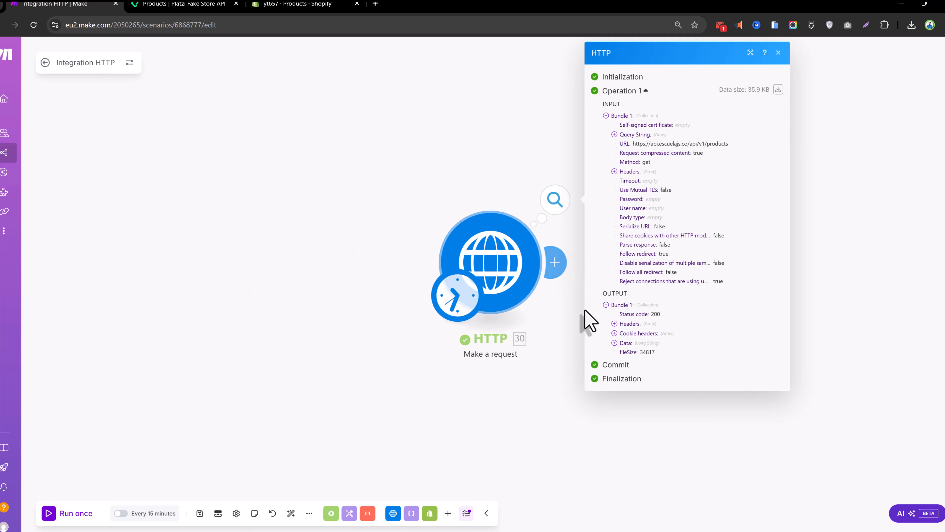
{"action": "left_click", "coordinate": [644, 94]}
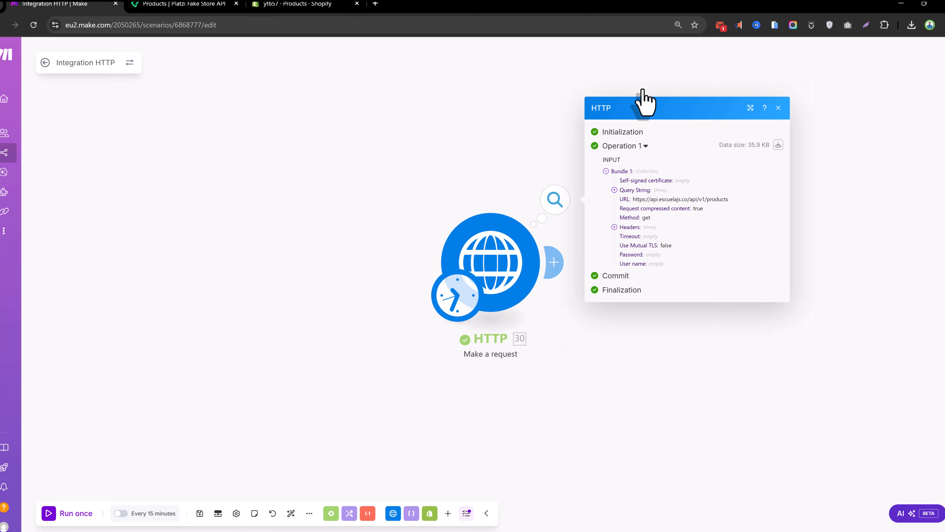
{"action": "left_click", "coordinate": [531, 97]}
Add a JSON module of type Parse JSON after the HTTP module.
{"action": "left_click", "coordinate": [555, 263]}
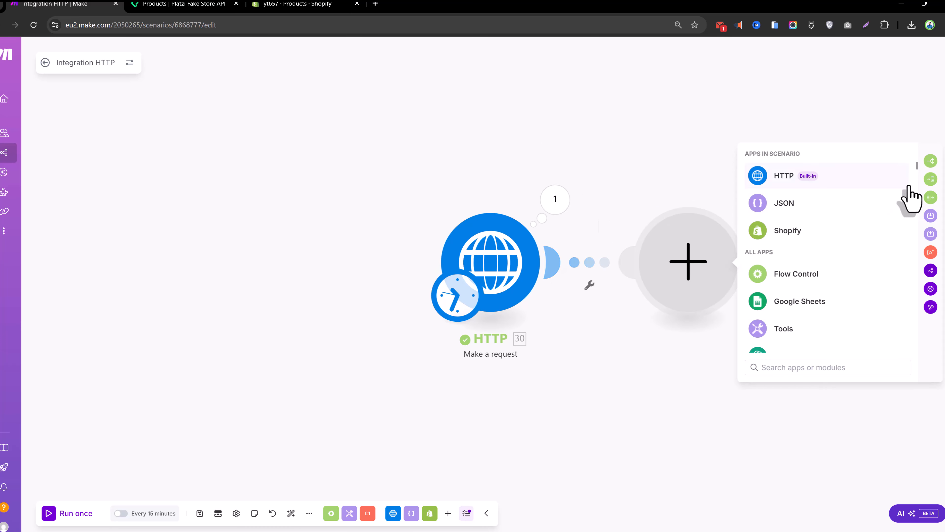
{"action": "left_click", "coordinate": [901, 205]}
{"action": "scroll", "coordinate": [881, 266], "scroll_direction": "down", "scroll_amount": 3}
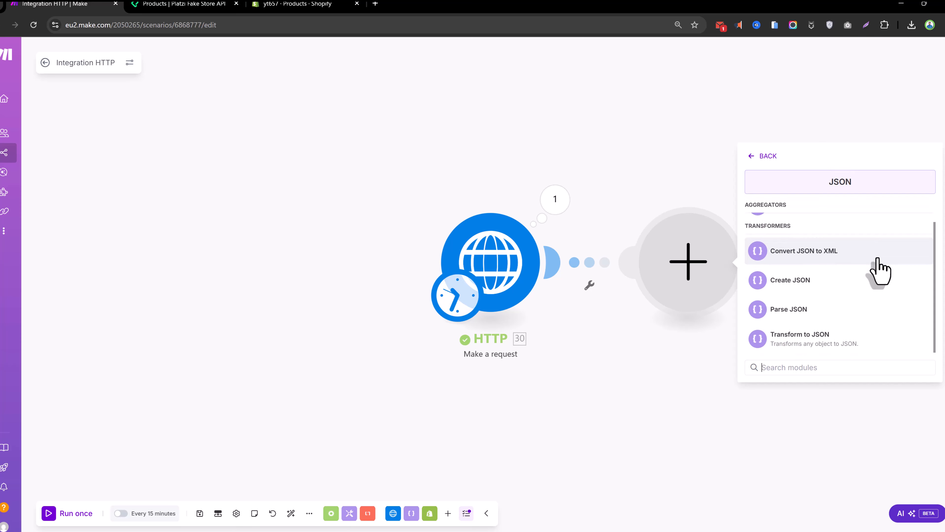
{"action": "scroll", "coordinate": [815, 324], "scroll_direction": "up", "scroll_amount": 3}
{"action": "scroll", "coordinate": [801, 339], "scroll_direction": "down", "scroll_amount": 1}
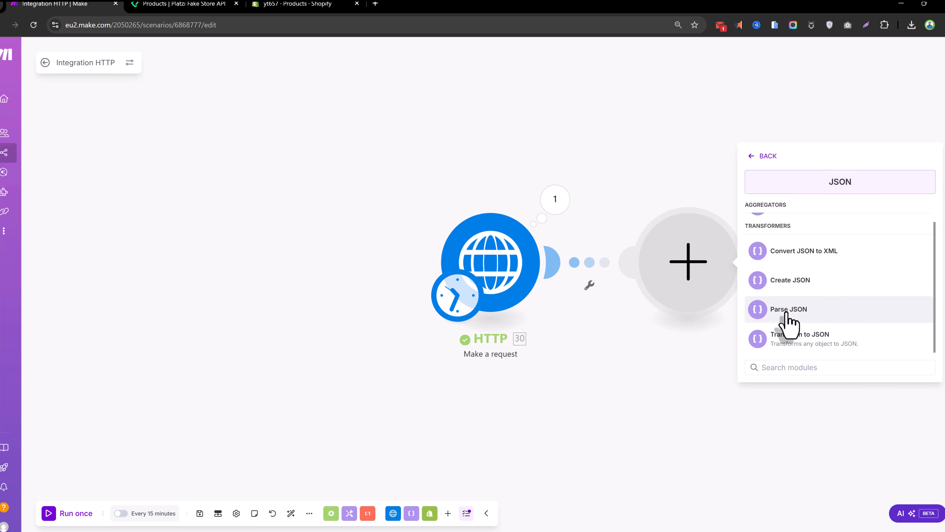
{"action": "left_click", "coordinate": [784, 320]}
Map the HTTP response's Data to the JSON string of the Parse JSON module and save it.
{"action": "left_click", "coordinate": [836, 304]}
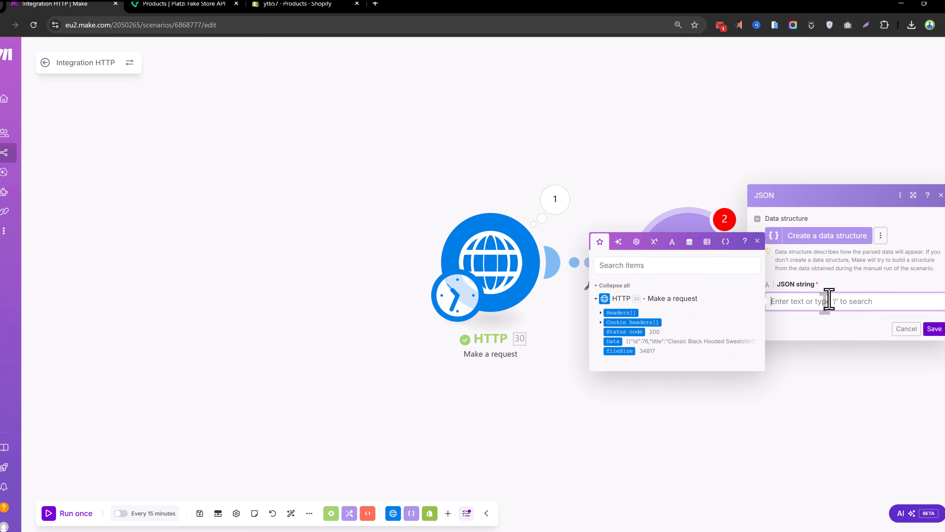
{"action": "left_click_drag", "start_coordinate": [618, 340], "coordinate": [815, 303]}
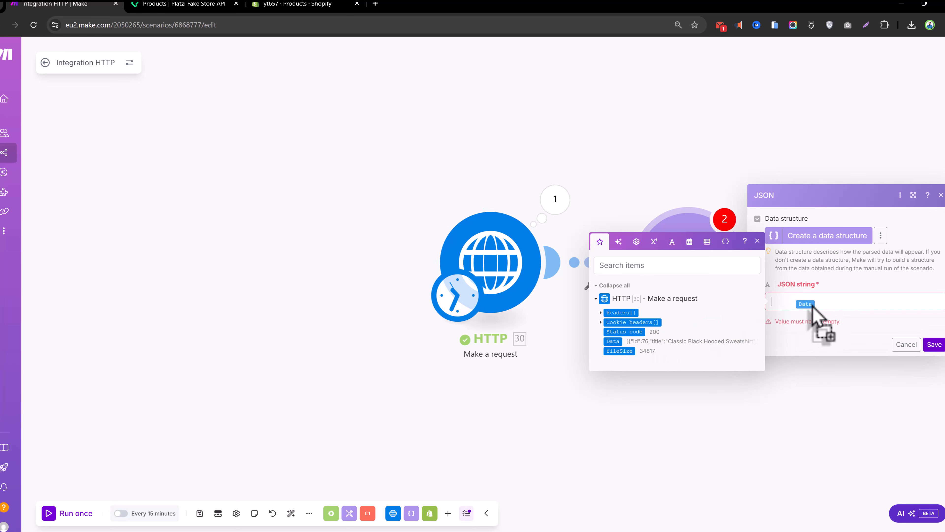
{"action": "left_click", "coordinate": [934, 329]}
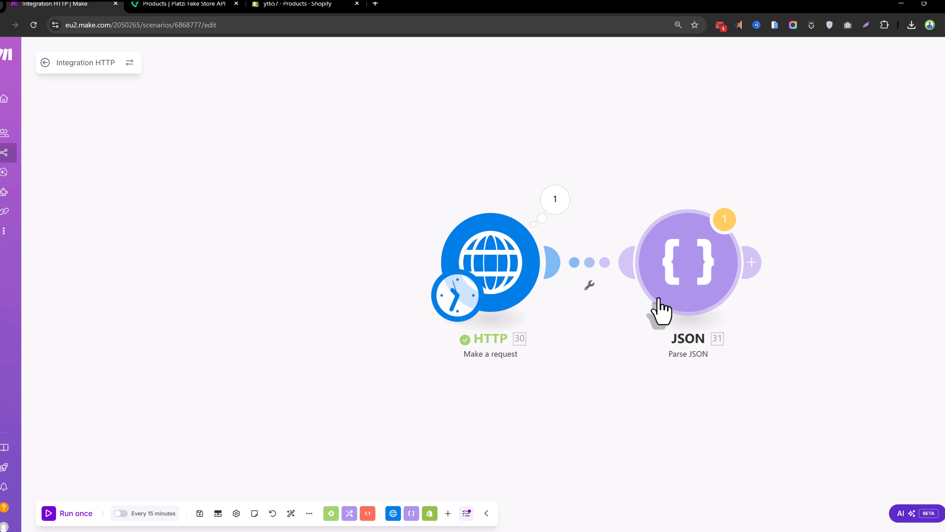
Run the scenario once and look through the output bundles of the Parse JSON module.
{"action": "left_click", "coordinate": [85, 516]}
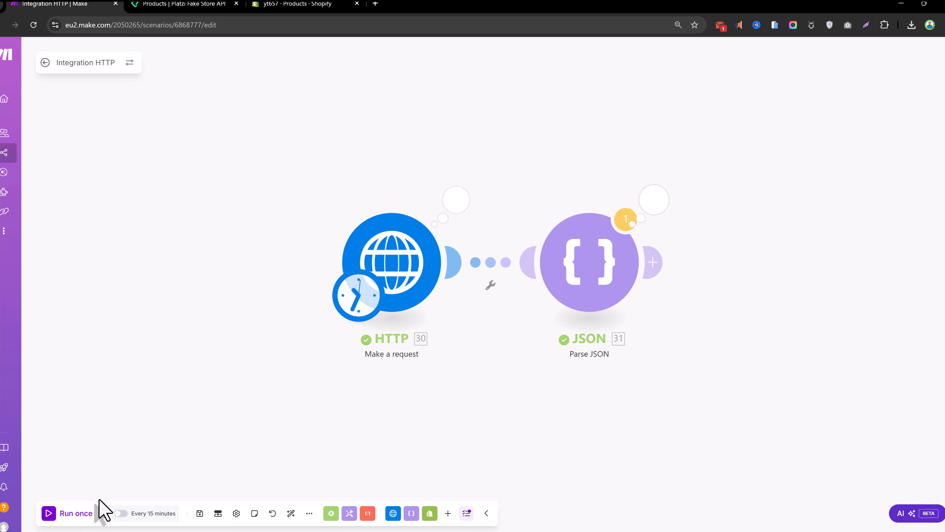
{"action": "left_click", "coordinate": [653, 209]}
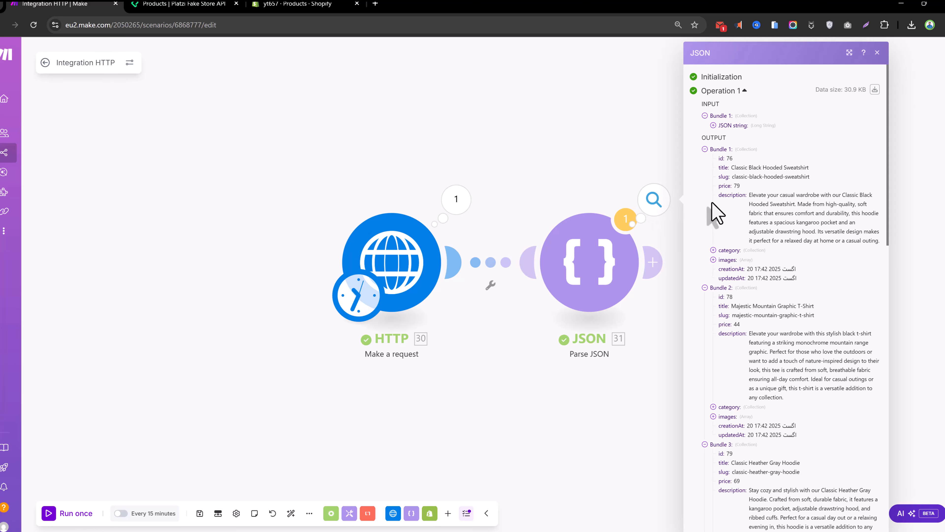
{"action": "scroll", "coordinate": [717, 214], "scroll_direction": "down", "scroll_amount": 15}
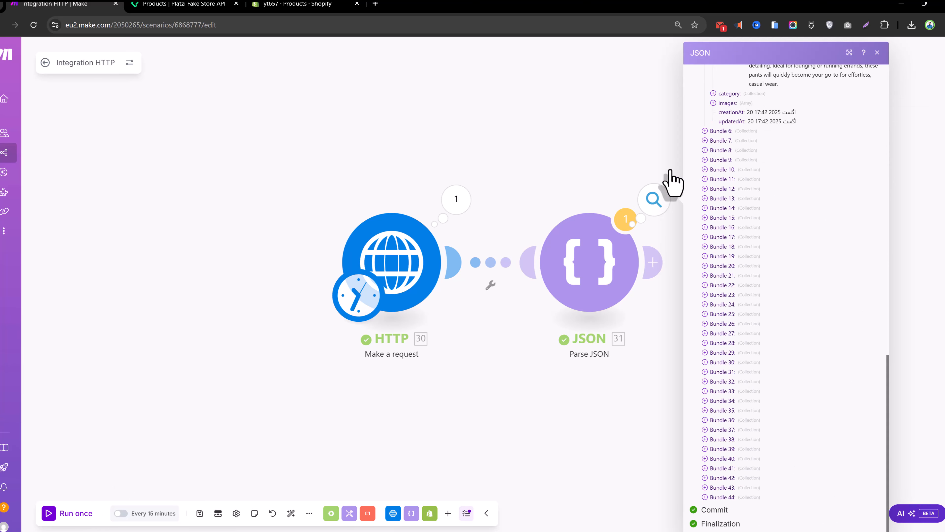
{"action": "left_click", "coordinate": [575, 164]}
Add an Iterator after the Parse JSON module, map its Array to the JSON images[] item and save it.
{"action": "left_click", "coordinate": [655, 262]}
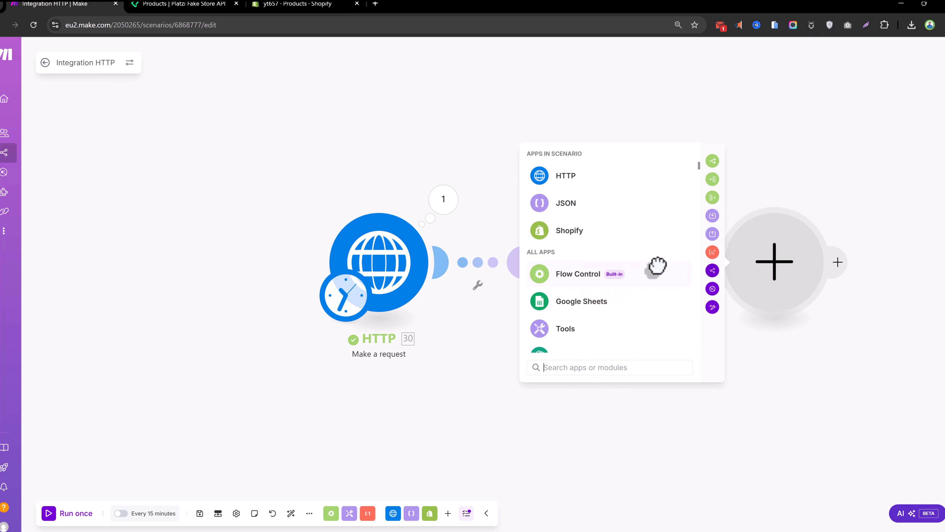
{"action": "type", "text": "it"}
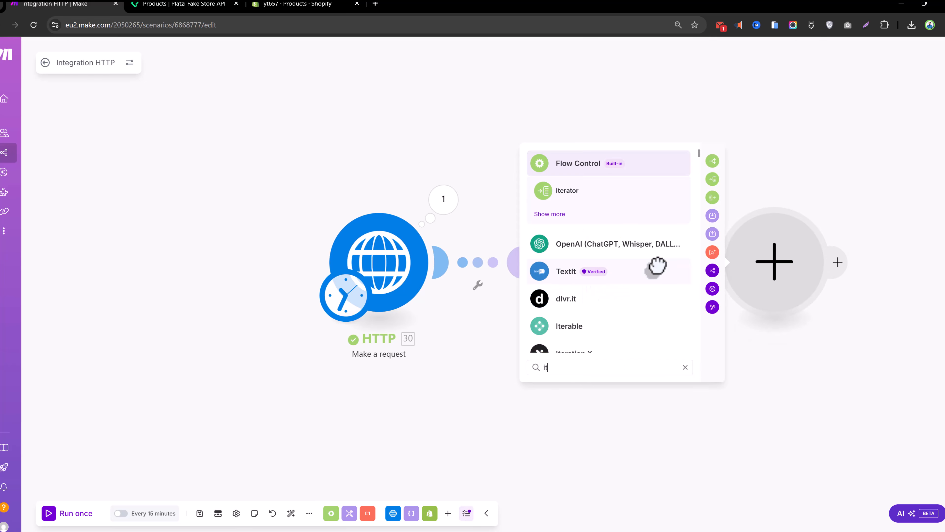
{"action": "left_click", "coordinate": [662, 200]}
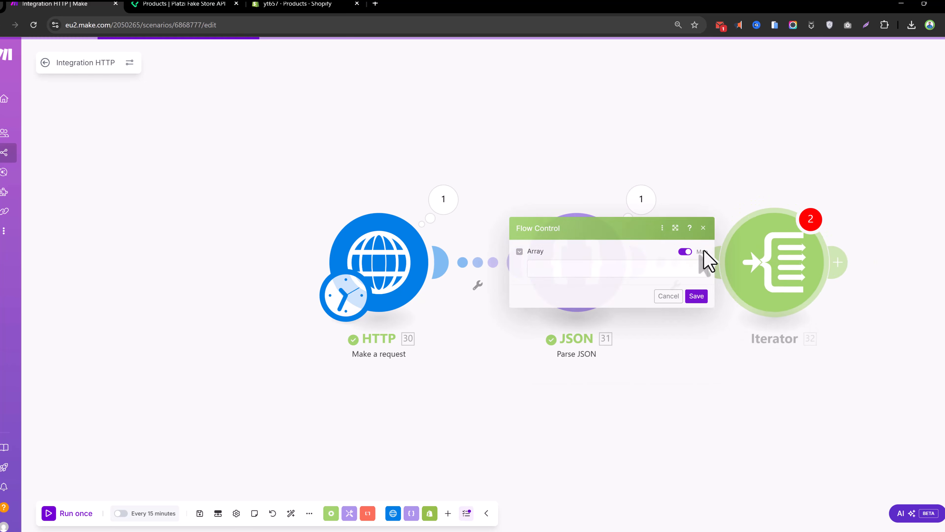
{"action": "left_click", "coordinate": [613, 268]}
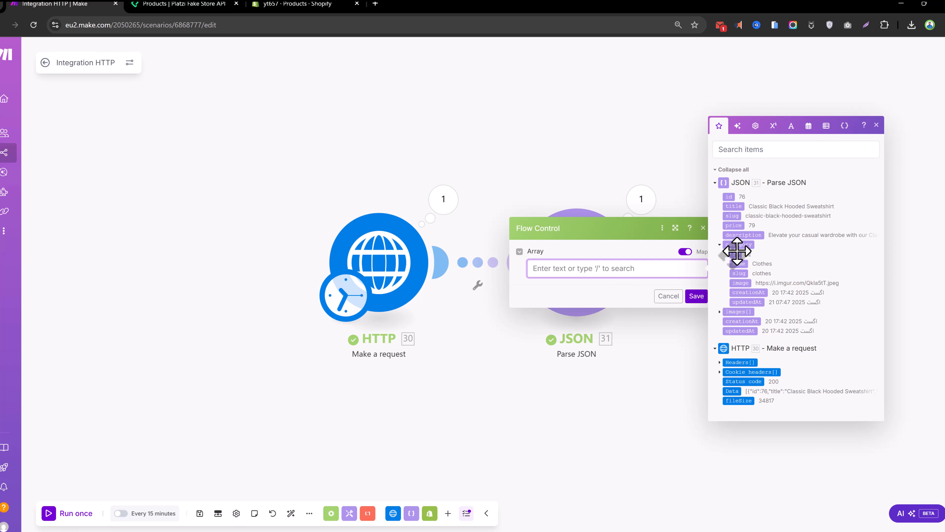
{"action": "left_click_drag", "start_coordinate": [738, 312], "coordinate": [629, 270]}
{"action": "left_click", "coordinate": [694, 297]}
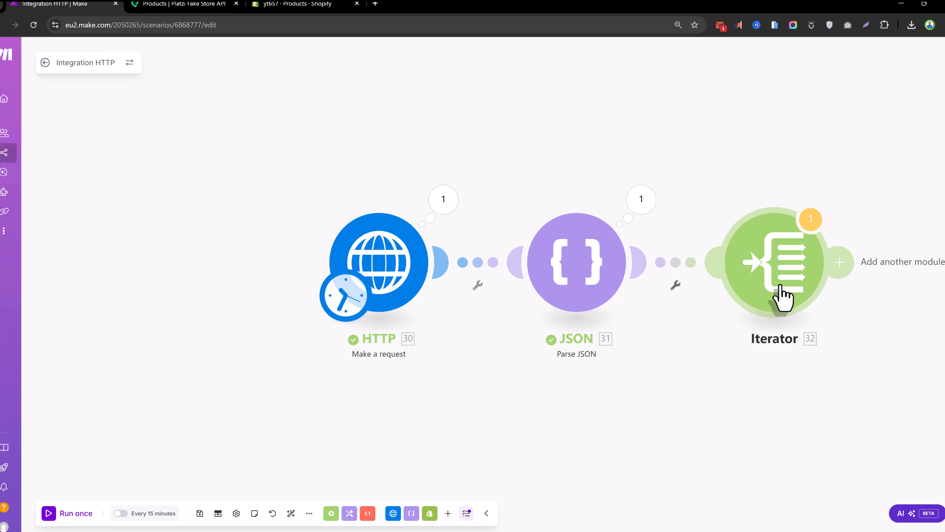
Rearrange the HTTP, JSON and Iterator modules on the canvas into an evenly spaced horizontal row.
{"action": "left_click_drag", "start_coordinate": [386, 291], "coordinate": [242, 288]}
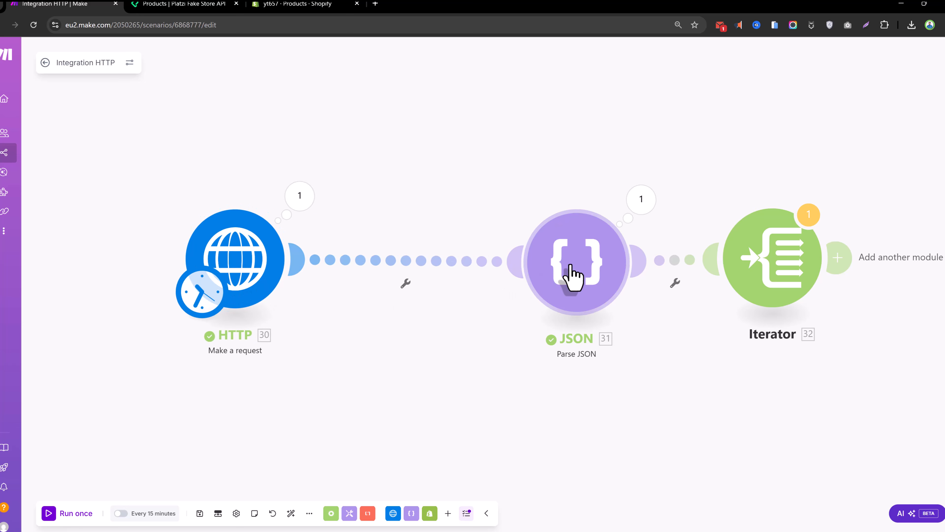
{"action": "left_click_drag", "start_coordinate": [569, 267], "coordinate": [483, 254]}
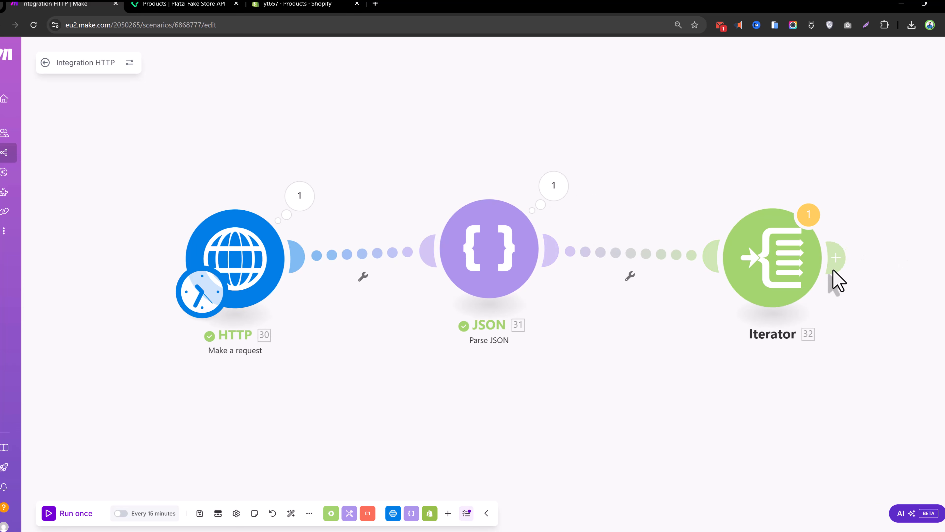
{"action": "mouse_move", "coordinate": [789, 279]}
{"action": "left_mouse_down"}
{"action": "mouse_move", "coordinate": [753, 262]}
{"action": "mouse_move", "coordinate": [776, 269]}
{"action": "left_mouse_up"}
{"action": "left_click_drag", "start_coordinate": [490, 266], "coordinate": [488, 287]}
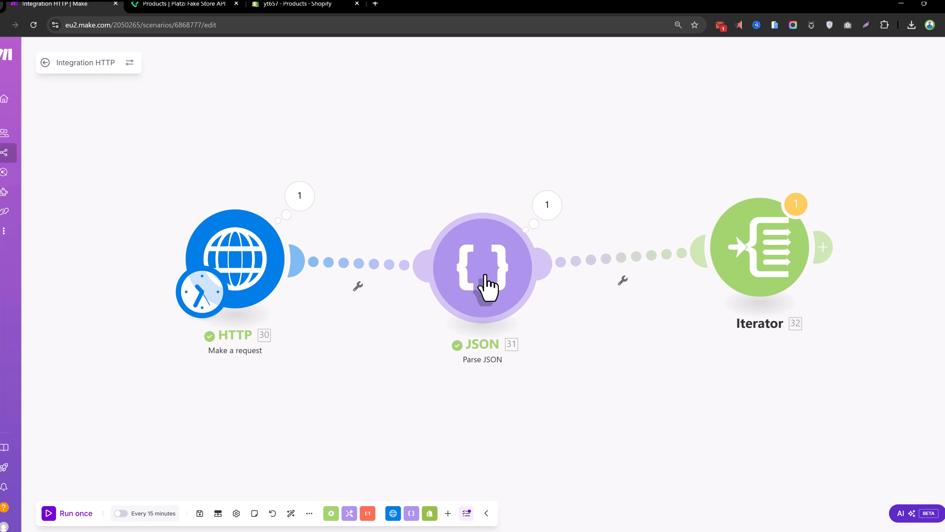
{"action": "left_click_drag", "start_coordinate": [768, 261], "coordinate": [772, 272]}
{"action": "left_click_drag", "start_coordinate": [247, 274], "coordinate": [248, 292]}
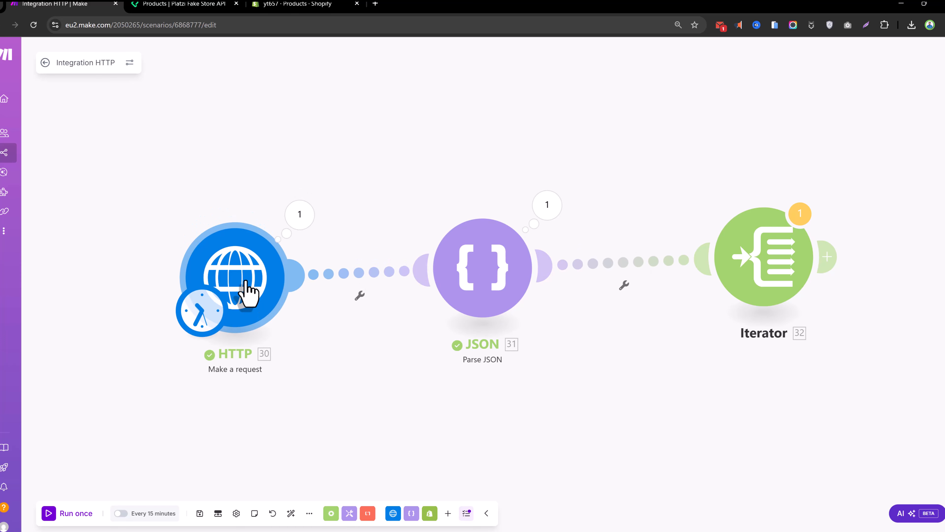
{"action": "left_click_drag", "start_coordinate": [796, 294], "coordinate": [799, 312]}
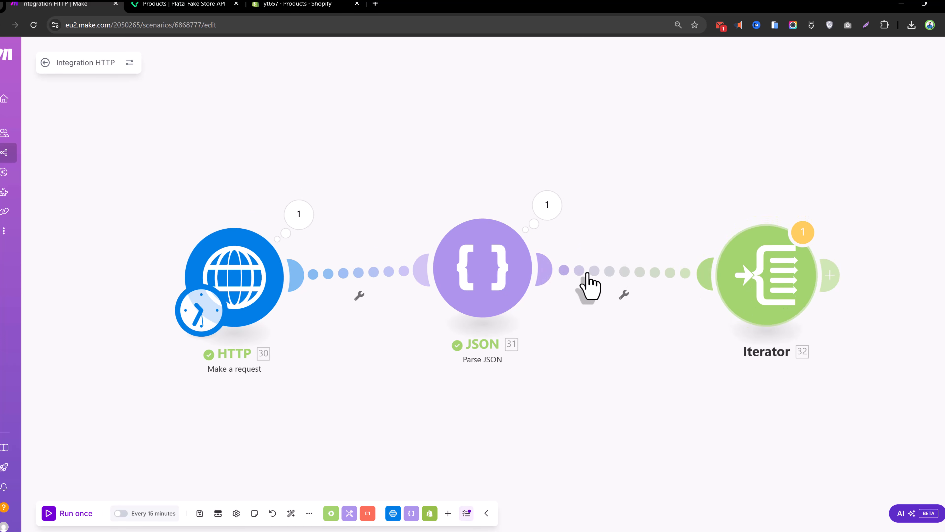
{"action": "mouse_move", "coordinate": [513, 281]}
{"action": "left_mouse_down"}
{"action": "mouse_move", "coordinate": [502, 303]}
{"action": "mouse_move", "coordinate": [507, 294]}
{"action": "left_mouse_up"}
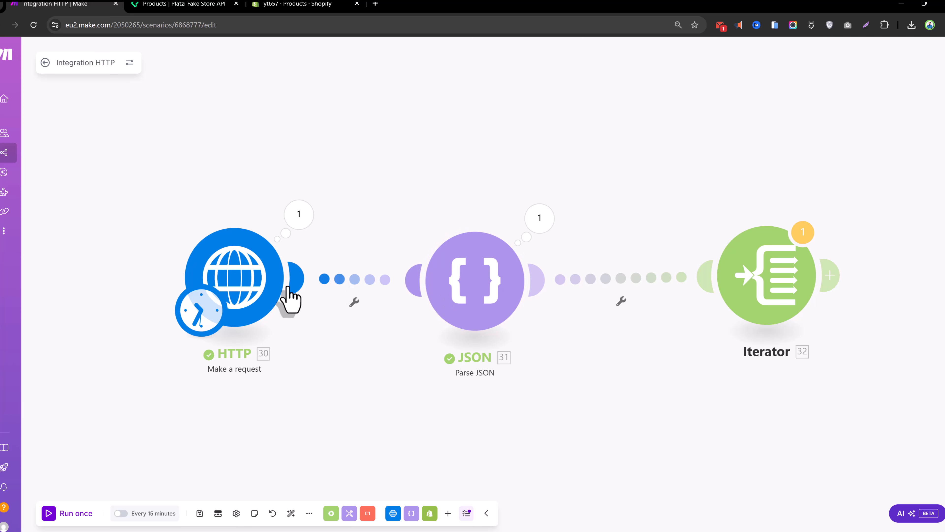
{"action": "left_click_drag", "start_coordinate": [262, 291], "coordinate": [232, 296]}
Add a Shopify module of type Create a product after the Iterator.
{"action": "left_click", "coordinate": [828, 276]}
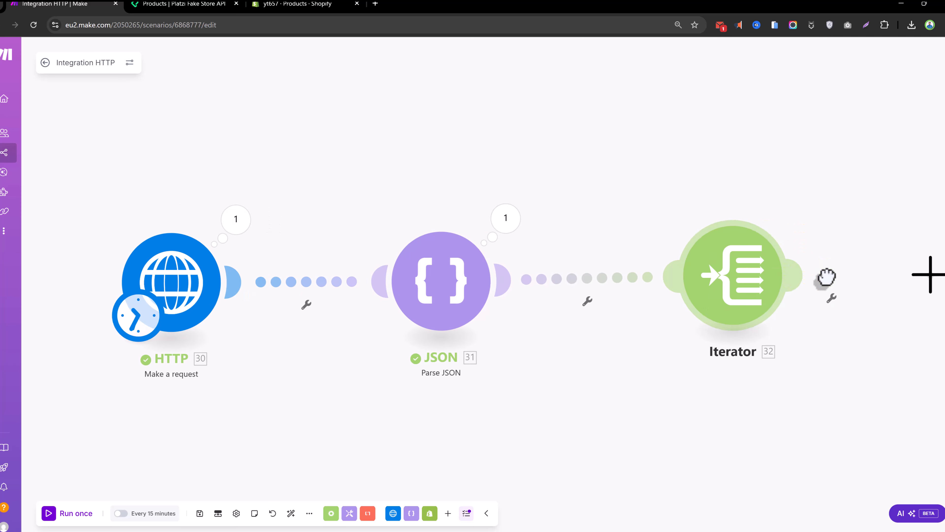
{"action": "type", "text": "s"}
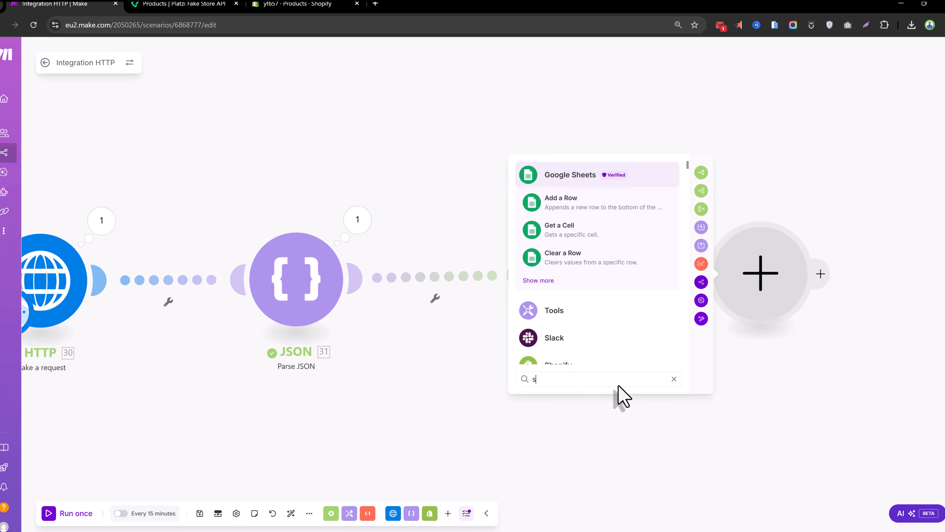
{"action": "scroll", "coordinate": [602, 352], "scroll_direction": "down", "scroll_amount": 2}
{"action": "left_click", "coordinate": [560, 325]}
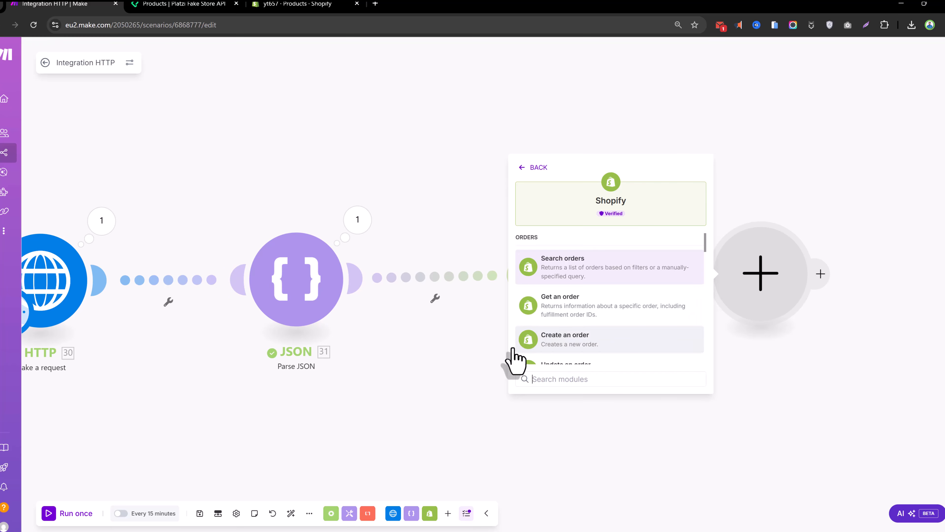
{"action": "scroll", "coordinate": [618, 311], "scroll_direction": "down", "scroll_amount": 5}
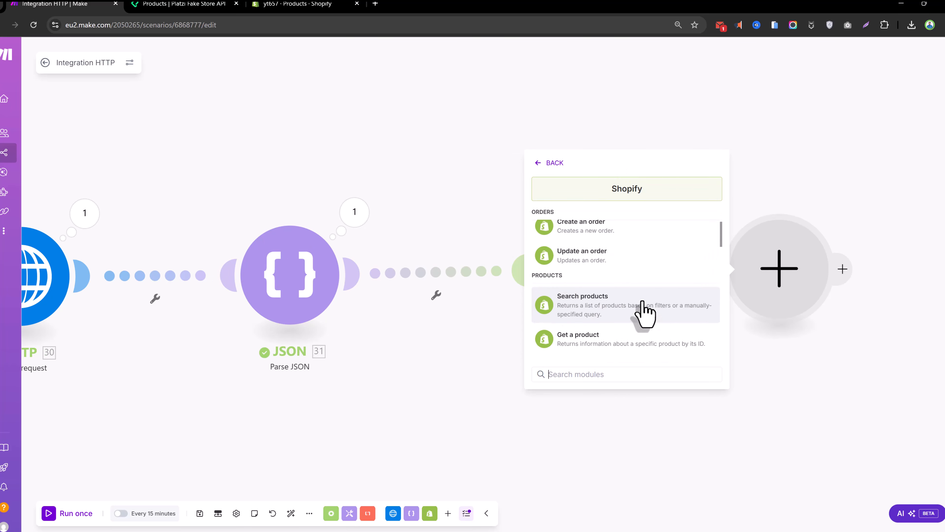
{"action": "left_click", "coordinate": [626, 309]}
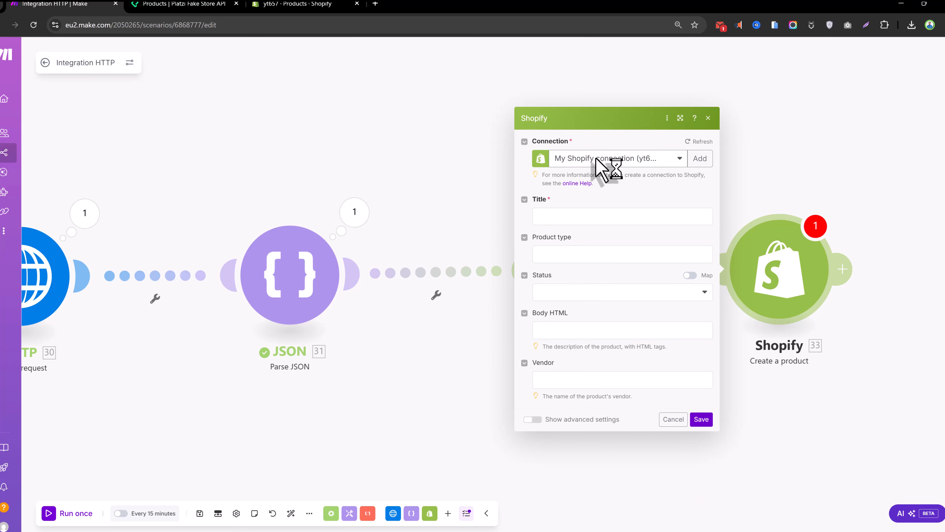
Map the JSON title to the Shopify product's Title, slug to Product type and description to Body HTML.
{"action": "left_click", "coordinate": [539, 217]}
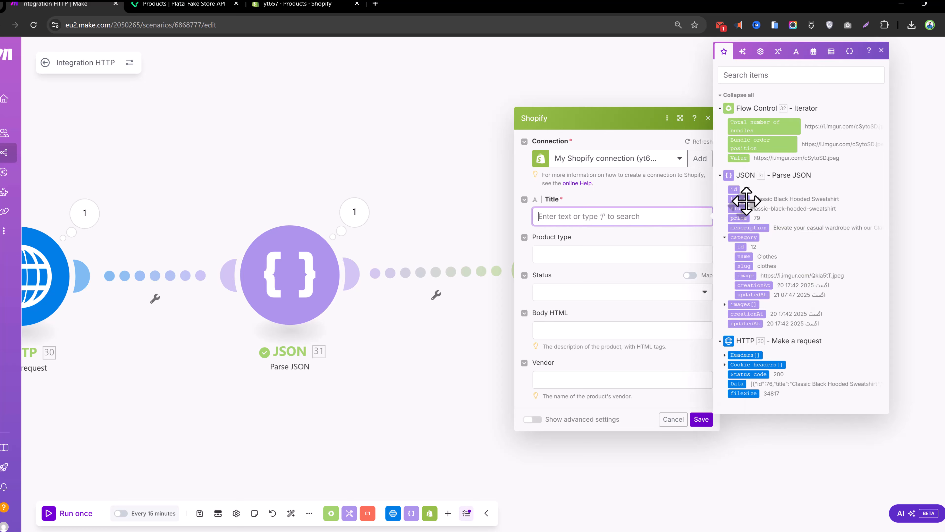
{"action": "left_click_drag", "start_coordinate": [742, 200], "coordinate": [620, 222]}
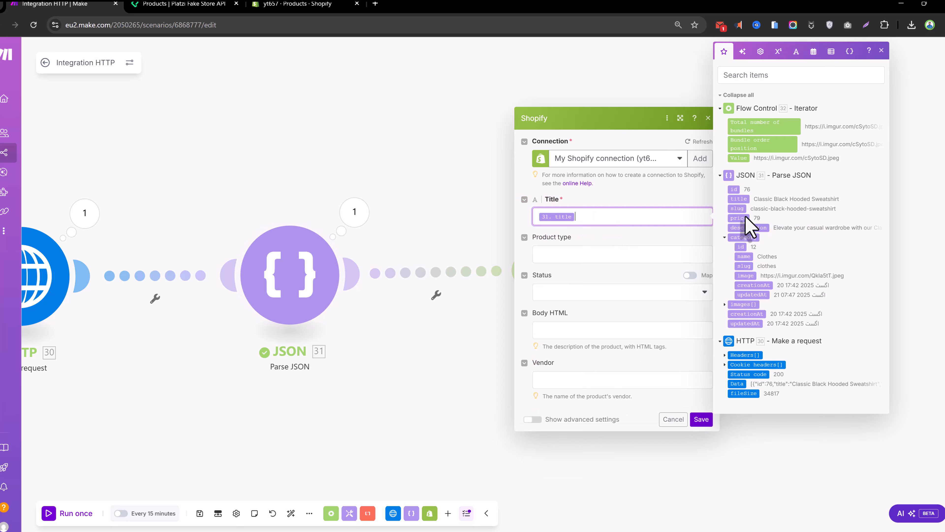
{"action": "left_click_drag", "start_coordinate": [735, 208], "coordinate": [652, 255]}
{"action": "left_click_drag", "start_coordinate": [746, 255], "coordinate": [551, 328]}
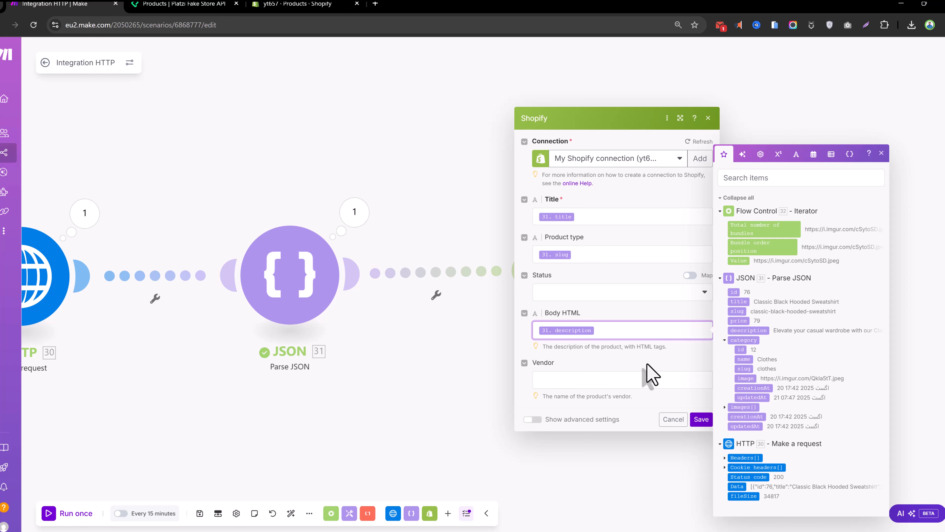
Show the Shopify module's advanced settings, add a media item and switch the Media field to mapping mode.
{"action": "left_click", "coordinate": [531, 421]}
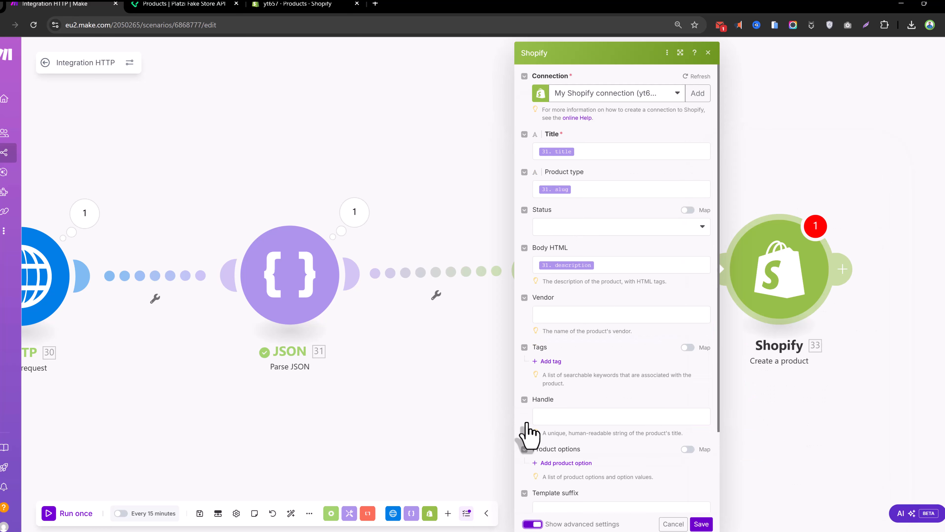
{"action": "scroll", "coordinate": [587, 433], "scroll_direction": "down", "scroll_amount": 3}
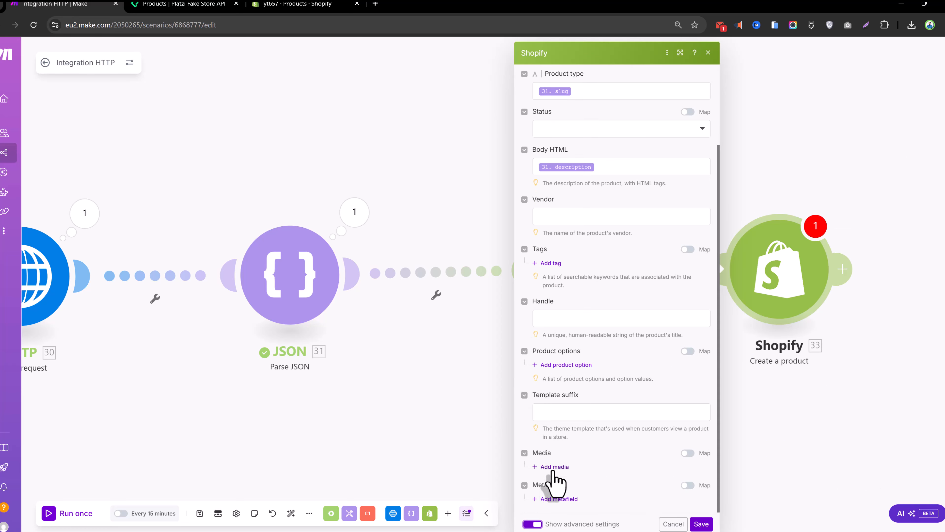
{"action": "left_click", "coordinate": [554, 467]}
{"action": "scroll", "coordinate": [574, 414], "scroll_direction": "down", "scroll_amount": 3}
{"action": "scroll", "coordinate": [574, 414], "scroll_direction": "down", "scroll_amount": 1}
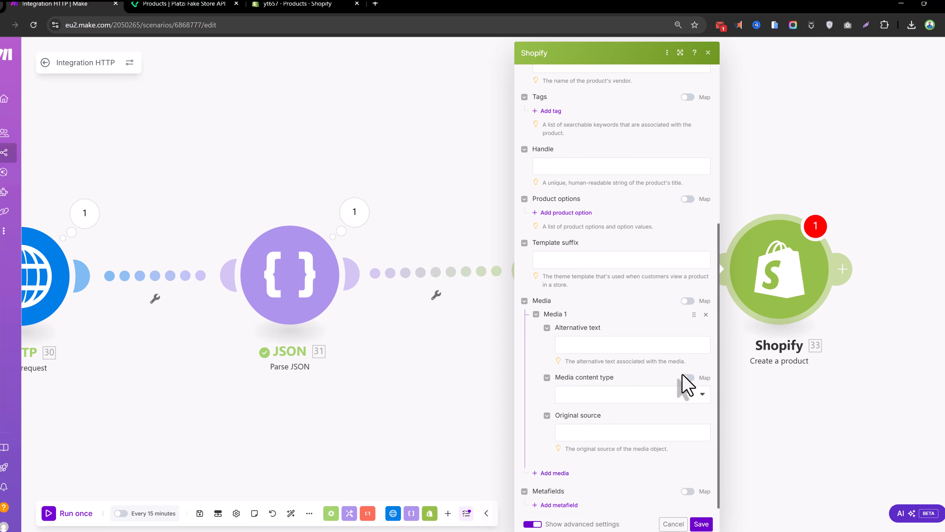
{"action": "left_click", "coordinate": [688, 301]}
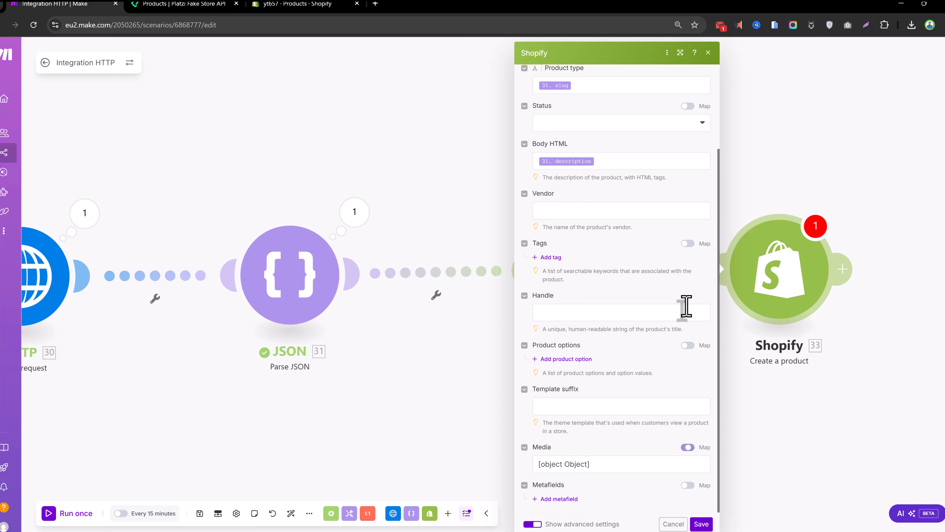
Replace the Shopify module's Media content with the Iterator's Value and leave the module settings.
{"action": "triple_click", "coordinate": [607, 463]}
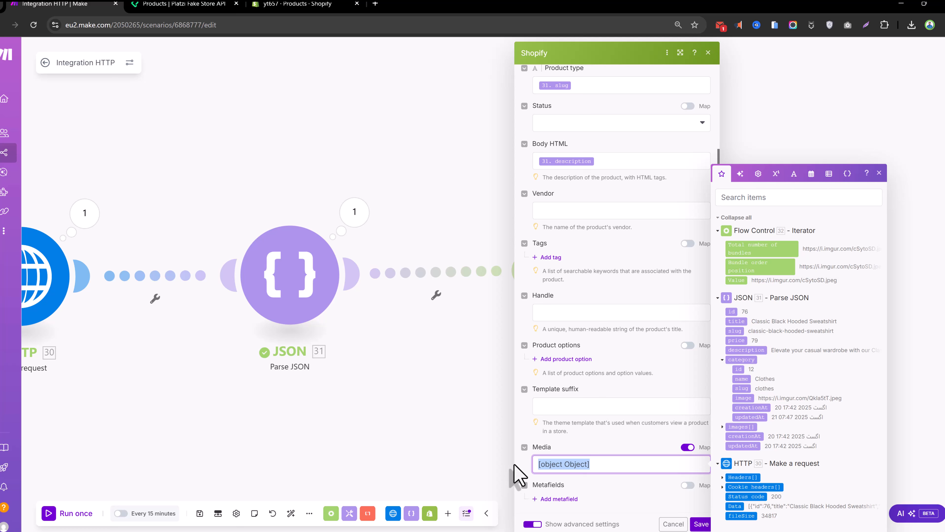
{"action": "key", "text": "BackSpace"}
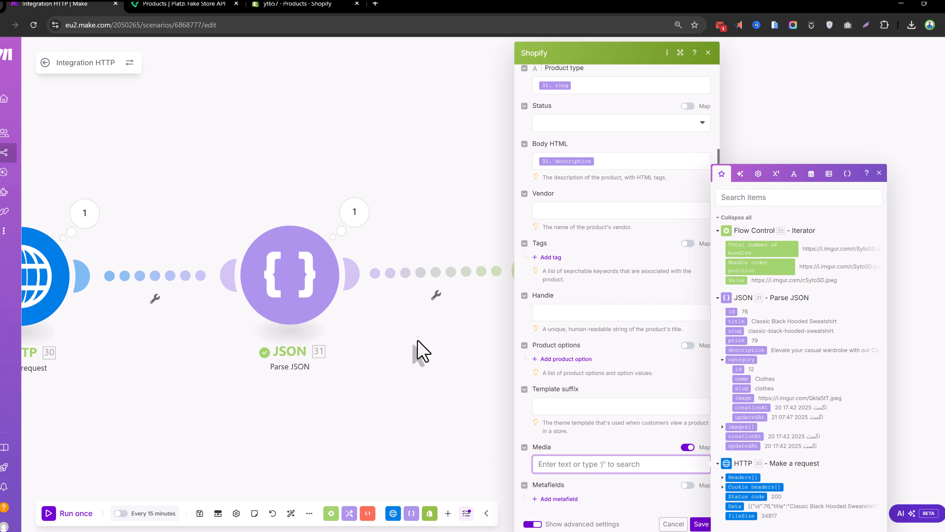
{"action": "left_click_drag", "start_coordinate": [741, 279], "coordinate": [595, 465]}
{"action": "left_click", "coordinate": [413, 408]}
Move the Shopify and Iterator modules apart on the canvas to widen the gap between them.
{"action": "left_click_drag", "start_coordinate": [756, 277], "coordinate": [802, 284]}
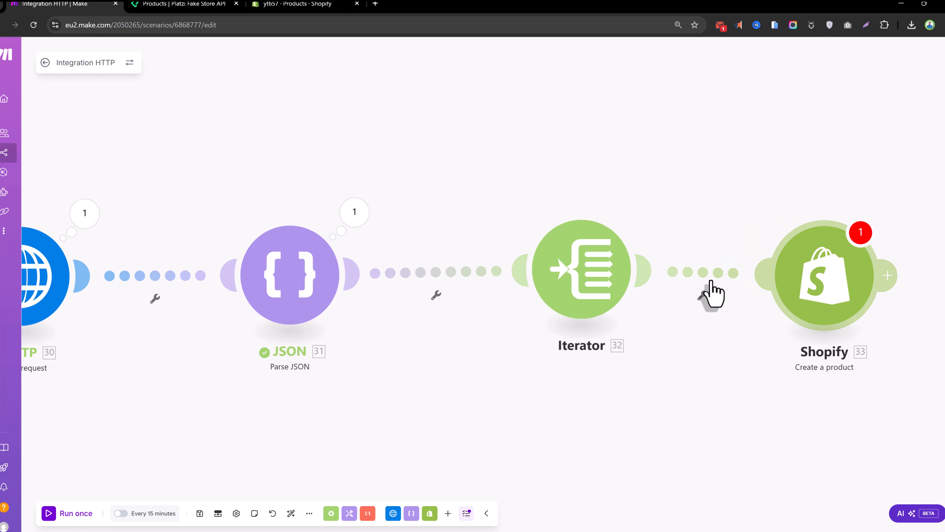
{"action": "left_click_drag", "start_coordinate": [552, 261], "coordinate": [500, 282]}
{"action": "right_click", "coordinate": [663, 311]}
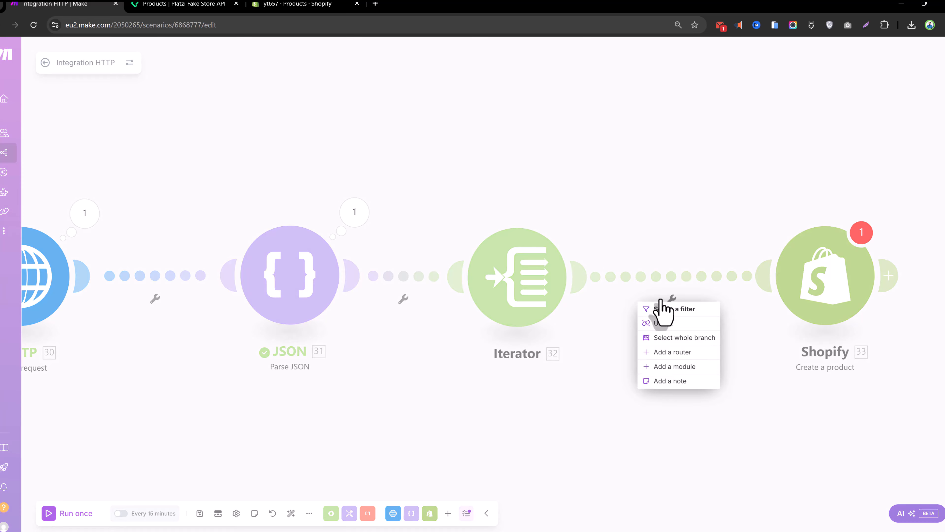
{"action": "left_click", "coordinate": [683, 367]}
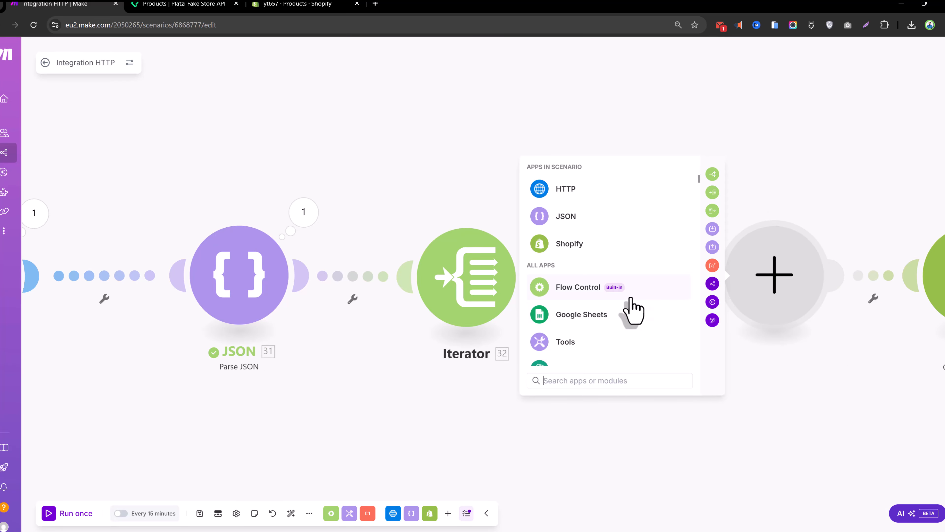
{"action": "left_click", "coordinate": [627, 292]}
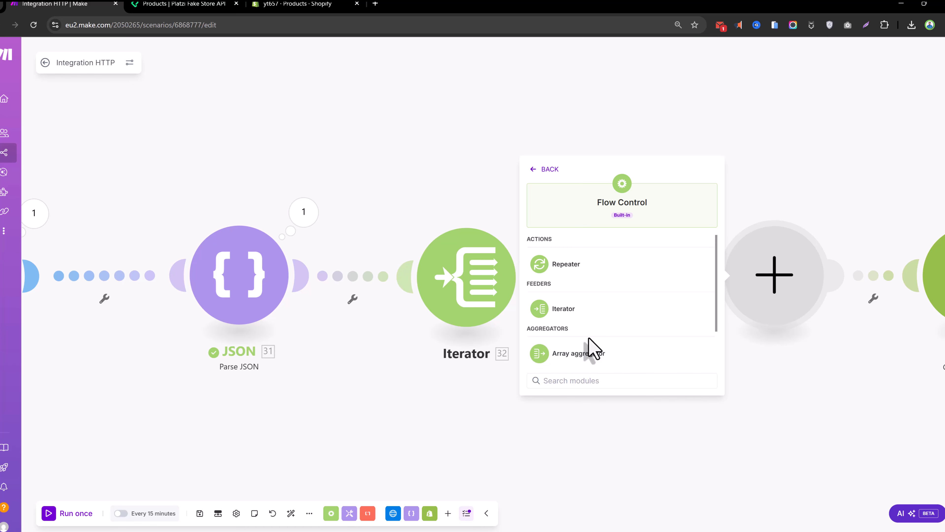
{"action": "left_click", "coordinate": [597, 367]}
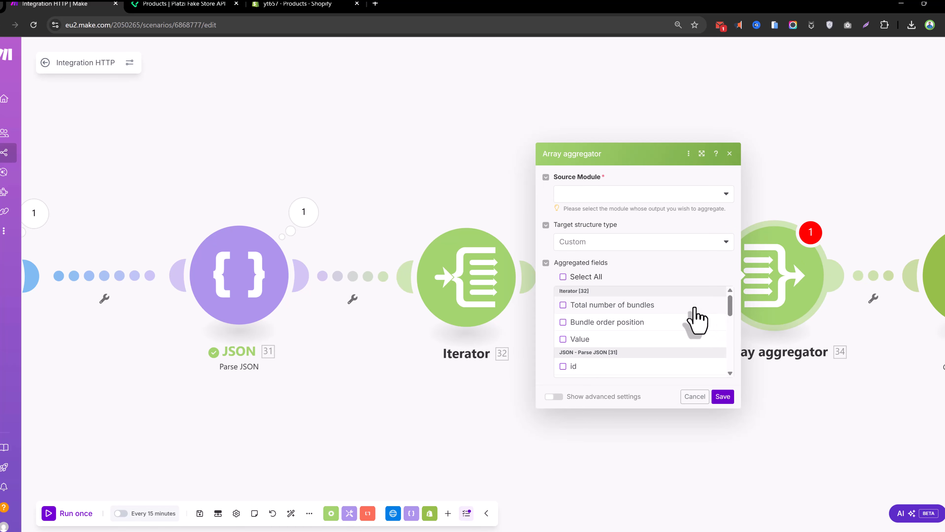
{"action": "left_click", "coordinate": [623, 198]}
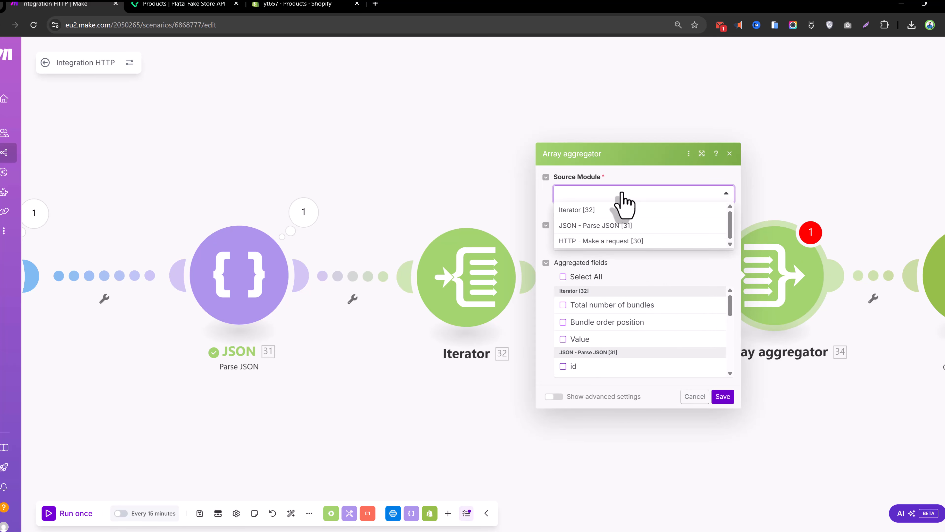
{"action": "left_click", "coordinate": [619, 207]}
{"action": "left_click", "coordinate": [616, 244]}
{"action": "left_click", "coordinate": [614, 248]}
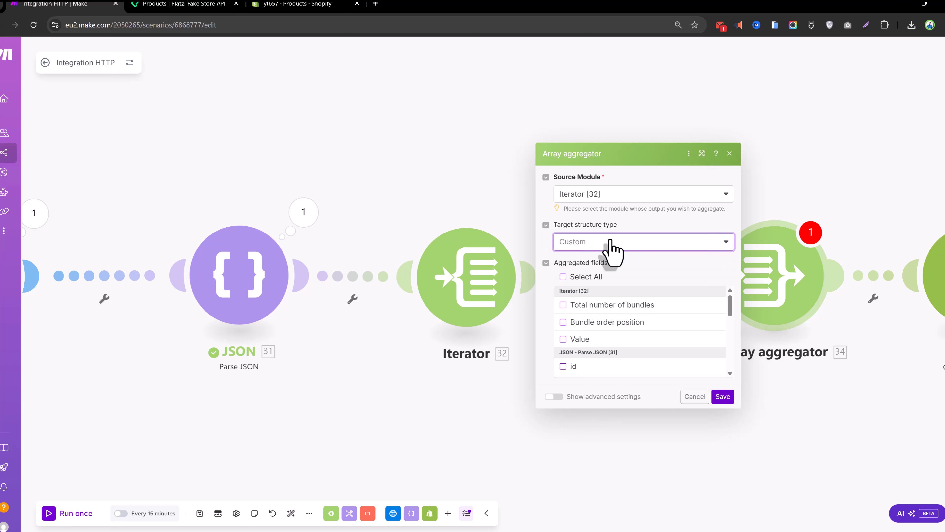
{"action": "left_click", "coordinate": [809, 203]}
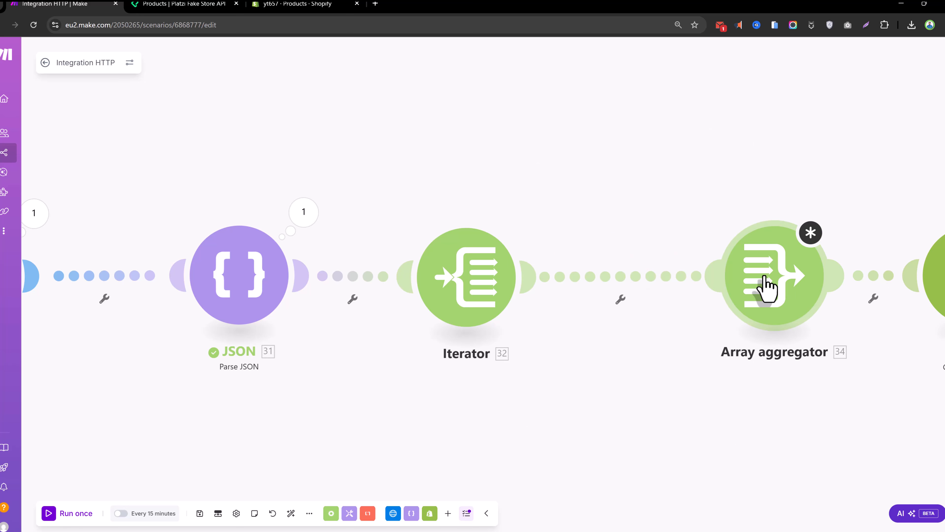
{"action": "right_click", "coordinate": [766, 288]}
{"action": "left_click", "coordinate": [808, 371]}
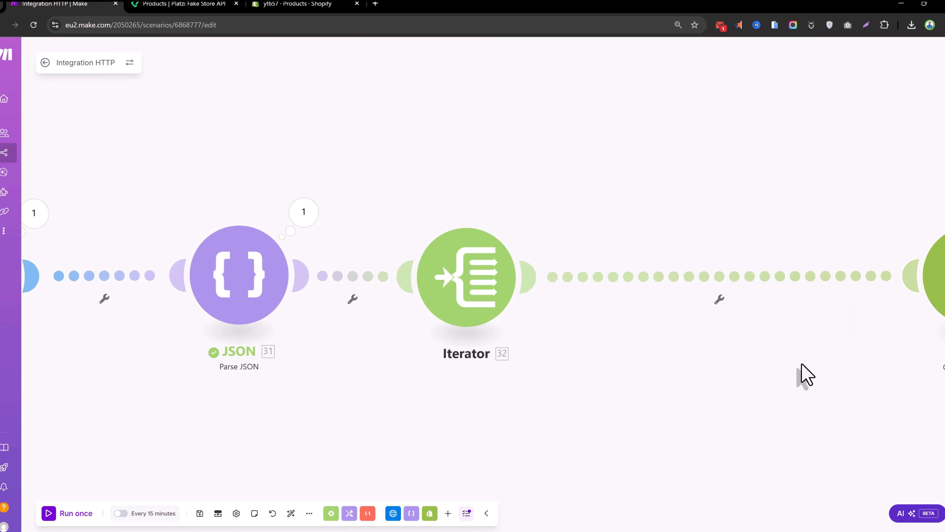
Move the Shopify module closer to the Iterator and save its settings.
{"action": "left_click_drag", "start_coordinate": [942, 265], "coordinate": [703, 269]}
{"action": "left_click", "coordinate": [728, 300]}
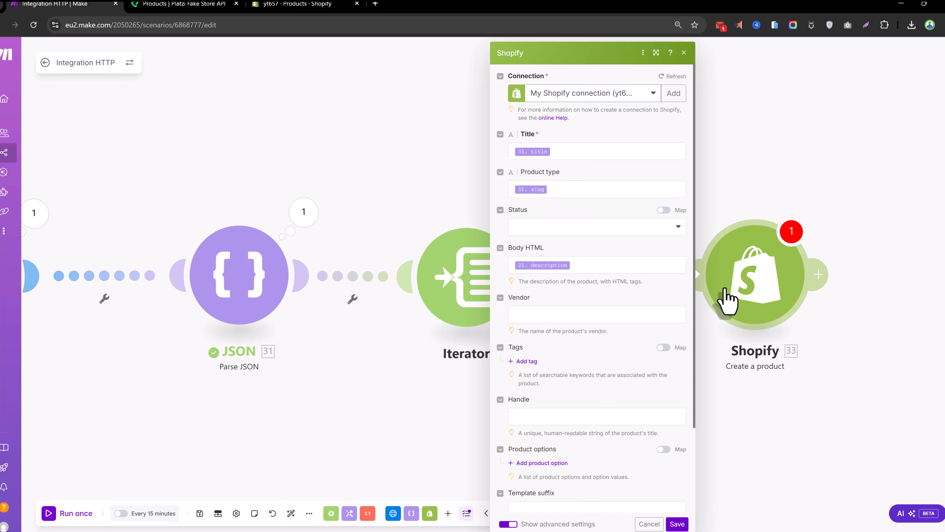
{"action": "left_click", "coordinate": [676, 523]}
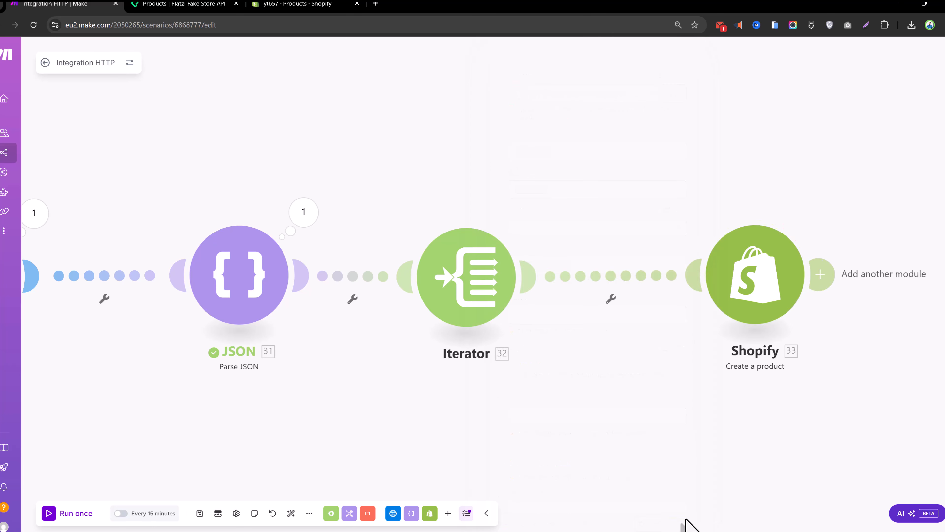
Insert a Flow Control Array aggregator between the Iterator and the Shopify module.
{"action": "left_click", "coordinate": [612, 300]}
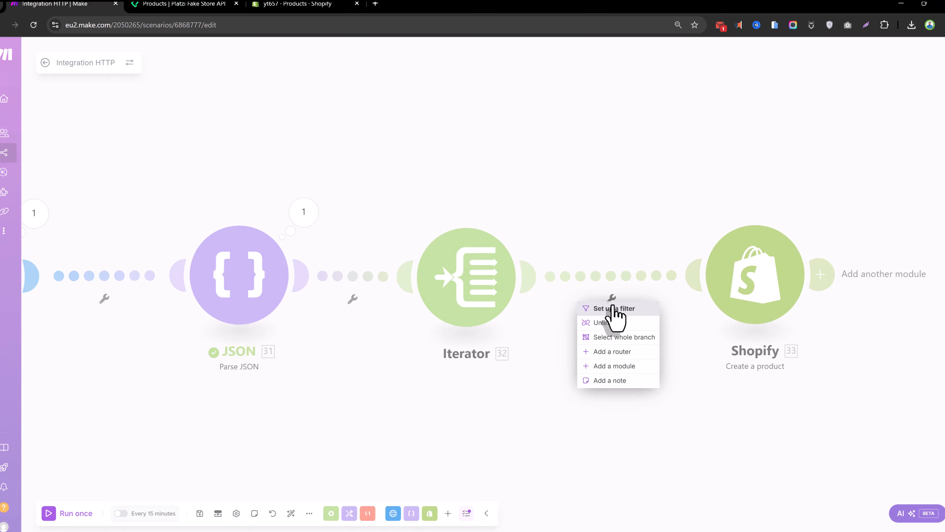
{"action": "left_click", "coordinate": [611, 365]}
{"action": "left_click", "coordinate": [559, 286]}
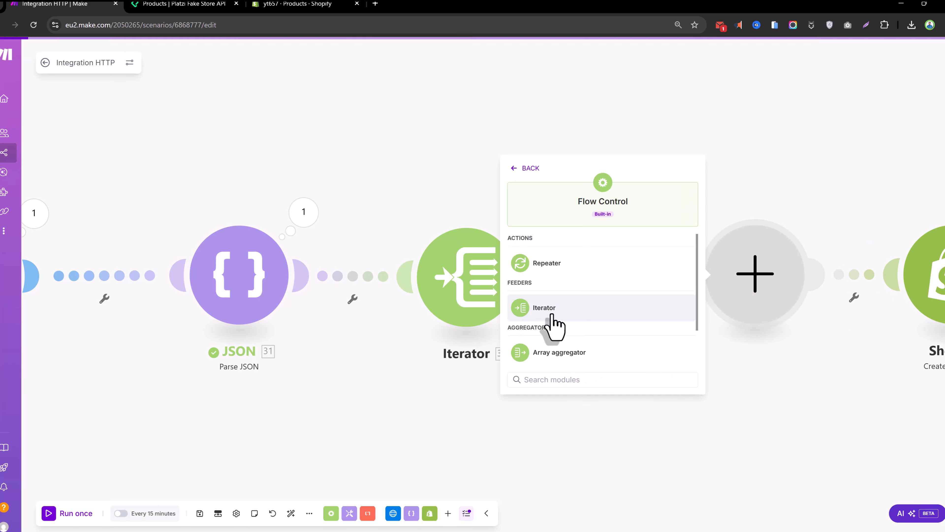
{"action": "left_click", "coordinate": [563, 356]}
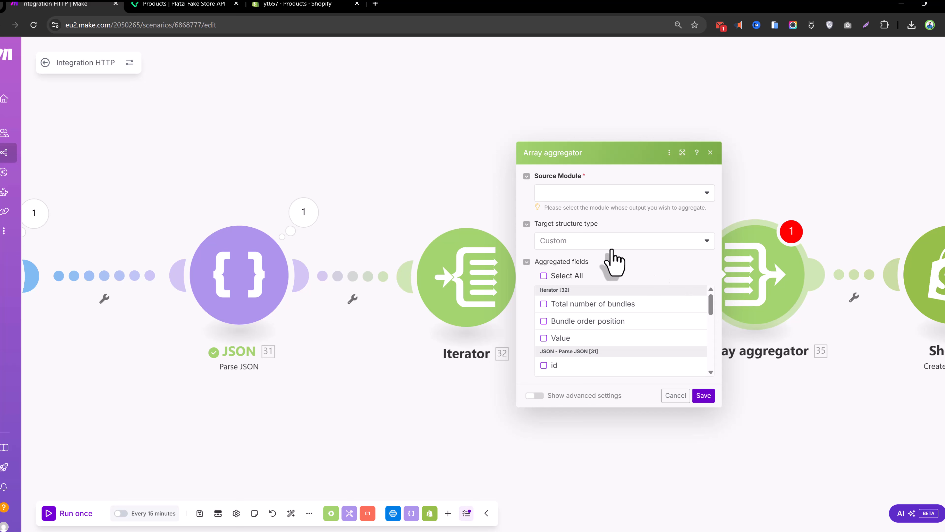
Set the Array aggregator's target structure type to Shopify - Create a product: Media and its source module to Iterator.
{"action": "left_click", "coordinate": [612, 247]}
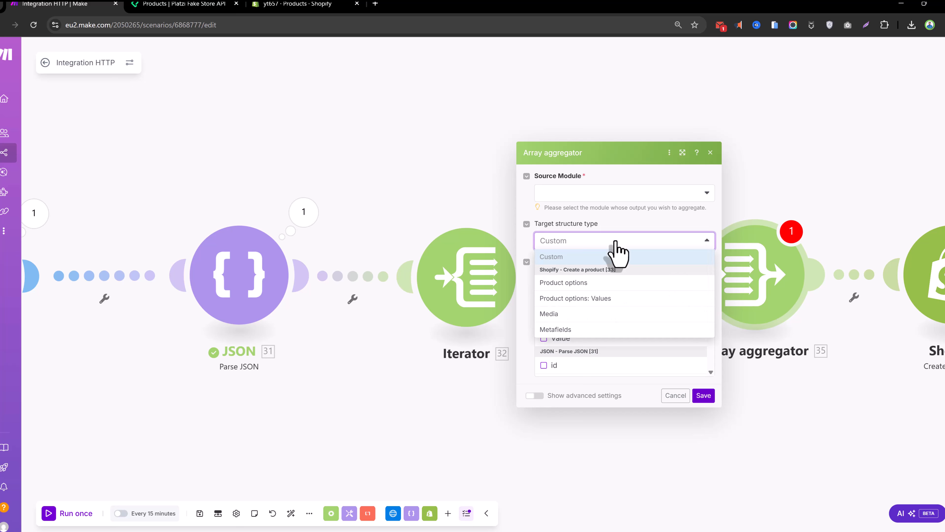
{"action": "left_click", "coordinate": [573, 315]}
{"action": "left_click", "coordinate": [633, 193]}
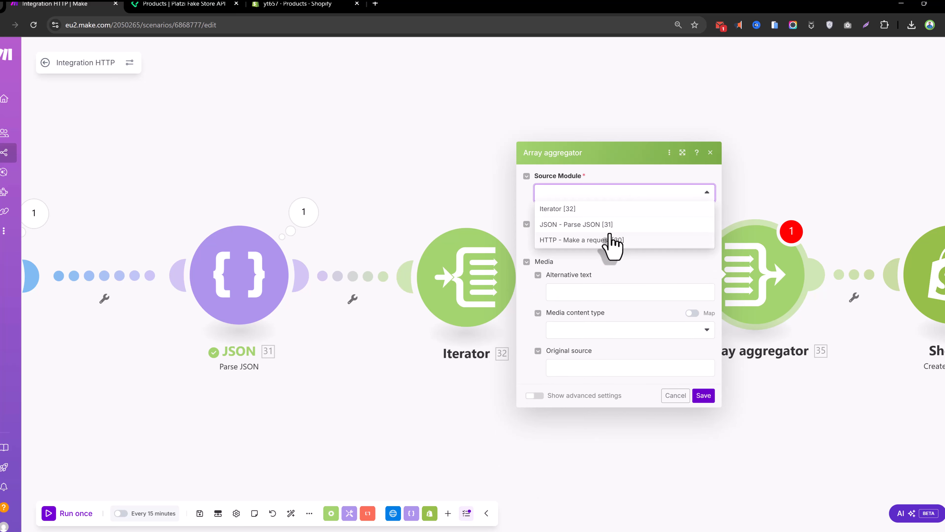
{"action": "left_click", "coordinate": [603, 210]}
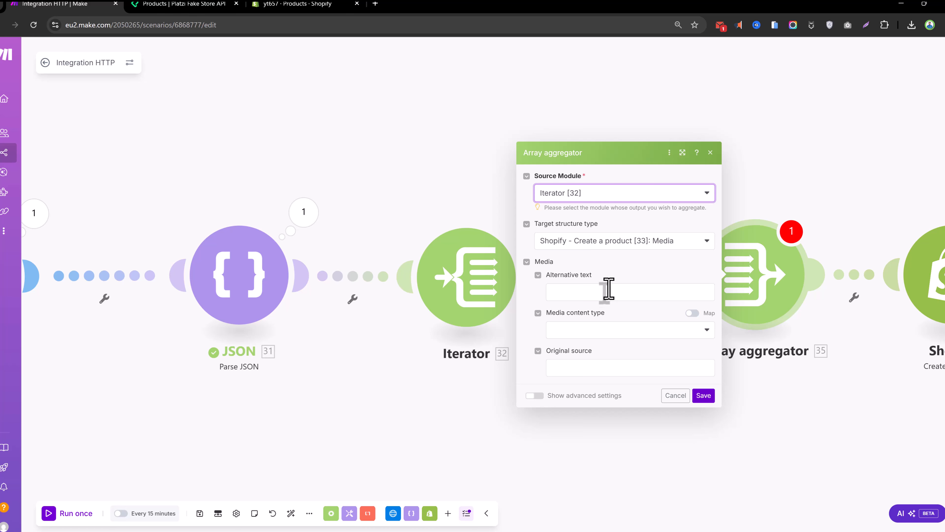
Set the aggregator's media content type to Image, map the Iterator's Value to Original source and save.
{"action": "left_click", "coordinate": [609, 334]}
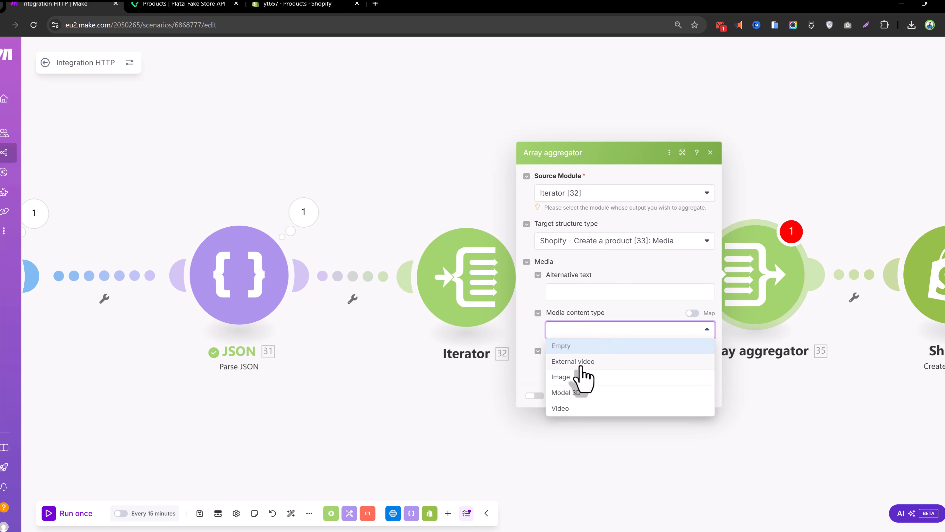
{"action": "left_click", "coordinate": [581, 375]}
{"action": "left_click", "coordinate": [580, 369]}
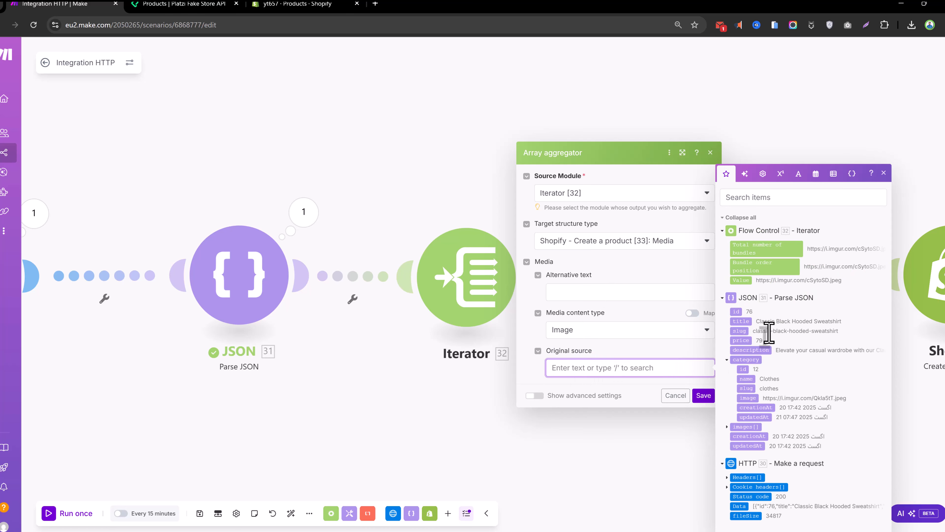
{"action": "left_click_drag", "start_coordinate": [741, 278], "coordinate": [629, 374]}
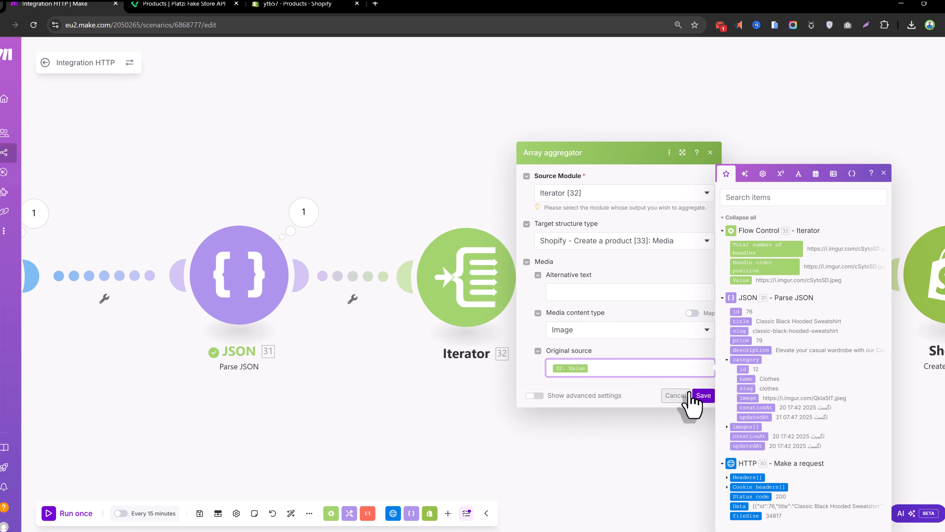
{"action": "left_click", "coordinate": [703, 395]}
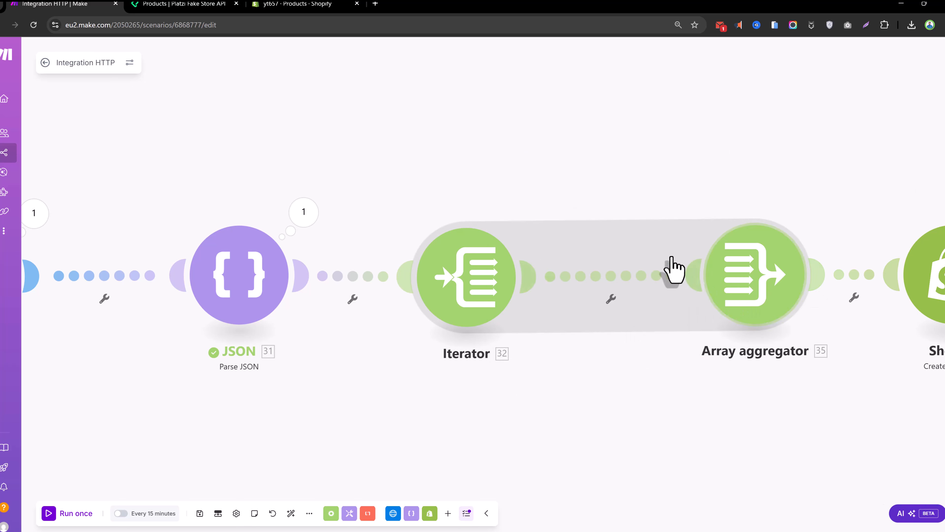
Move the Array aggregator closer to the Iterator and save its settings again.
{"action": "left_click_drag", "start_coordinate": [745, 266], "coordinate": [696, 275]}
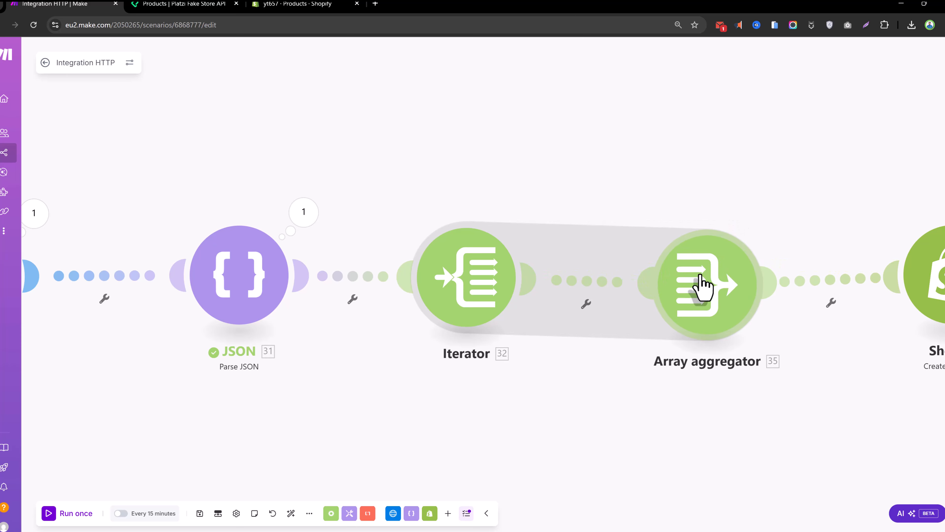
{"action": "left_click", "coordinate": [713, 309]}
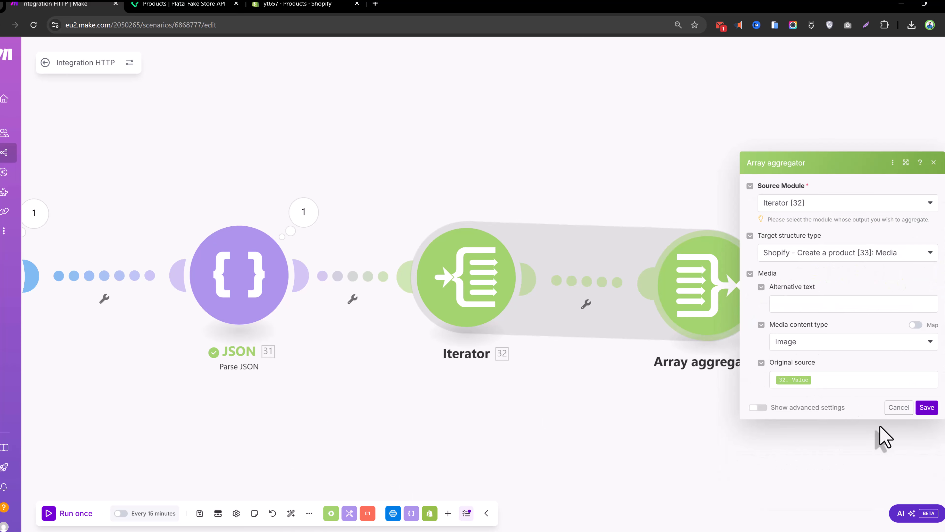
{"action": "left_click", "coordinate": [923, 408]}
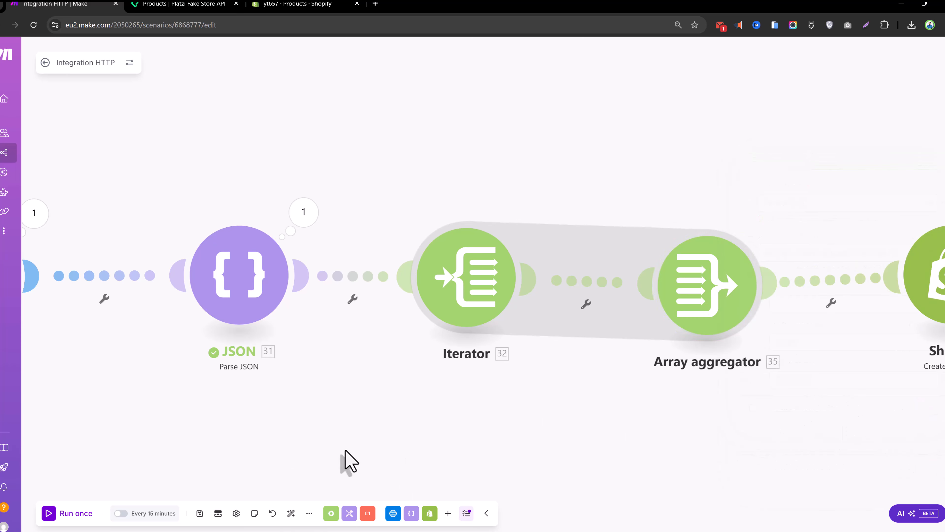
Run the scenario once, check the products page in the Shopify admin and return to the Make scenario.
{"action": "left_click", "coordinate": [62, 515]}
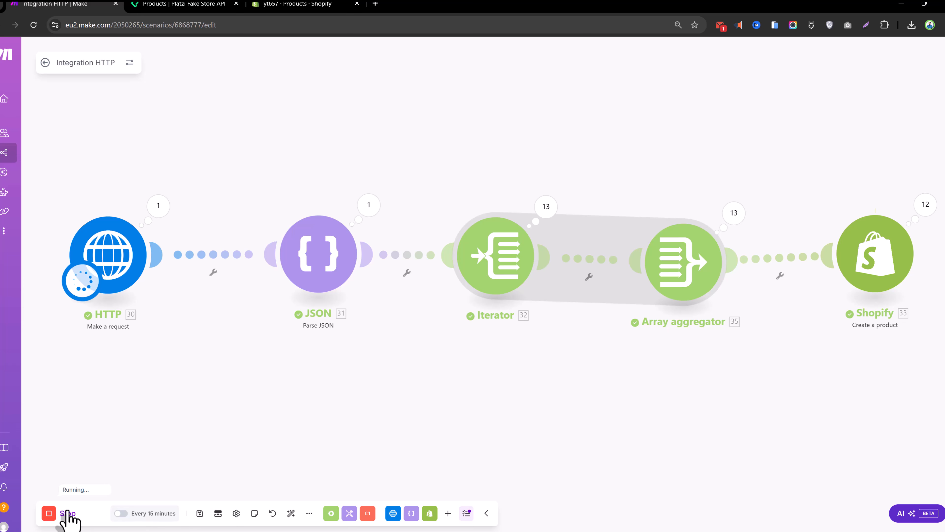
{"action": "left_click", "coordinate": [336, 5]}
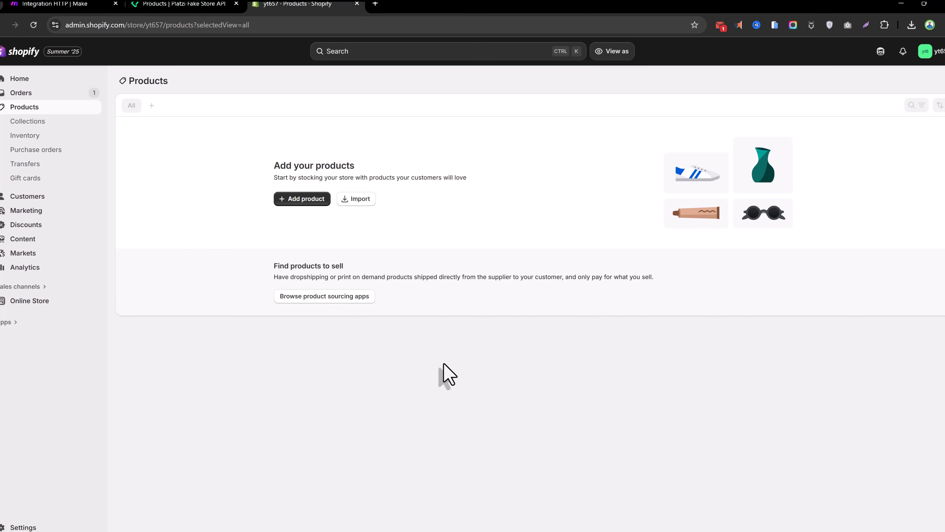
{"action": "left_click", "coordinate": [184, 5]}
{"action": "left_click", "coordinate": [55, 5]}
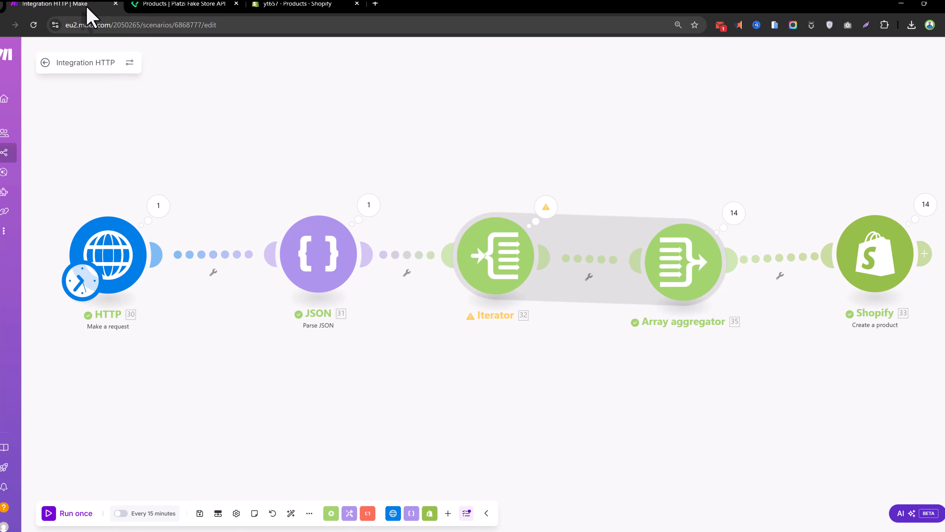
Replace the Shopify module's Media mapping with the Array aggregator's Array[], save, and align the aggregator and Shopify modules with the others.
{"action": "left_click", "coordinate": [871, 280]}
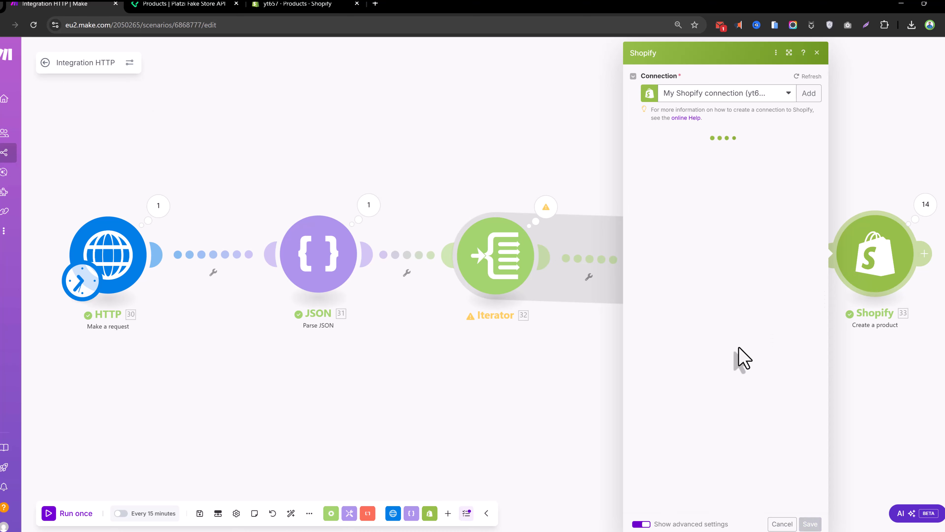
{"action": "scroll", "coordinate": [639, 397], "scroll_direction": "down", "scroll_amount": 3}
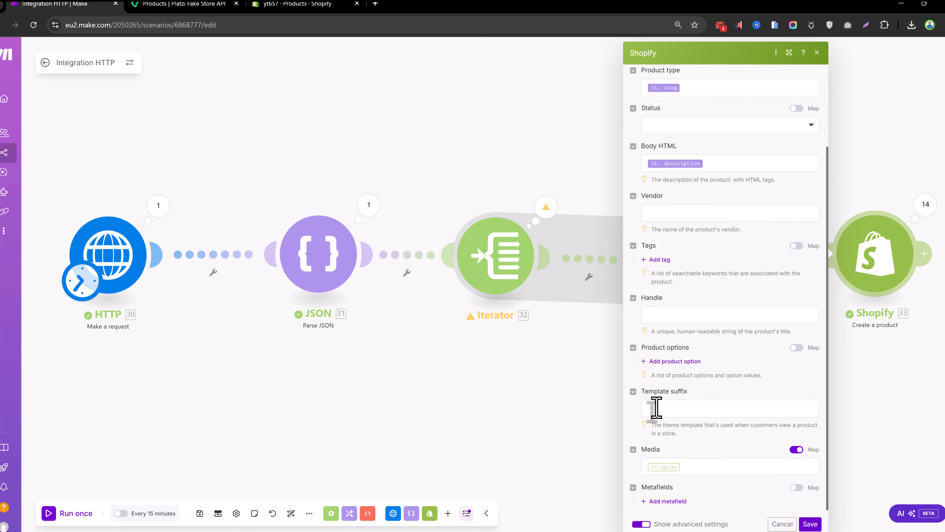
{"action": "left_click", "coordinate": [689, 462]}
{"action": "key", "text": "BackSpace"}
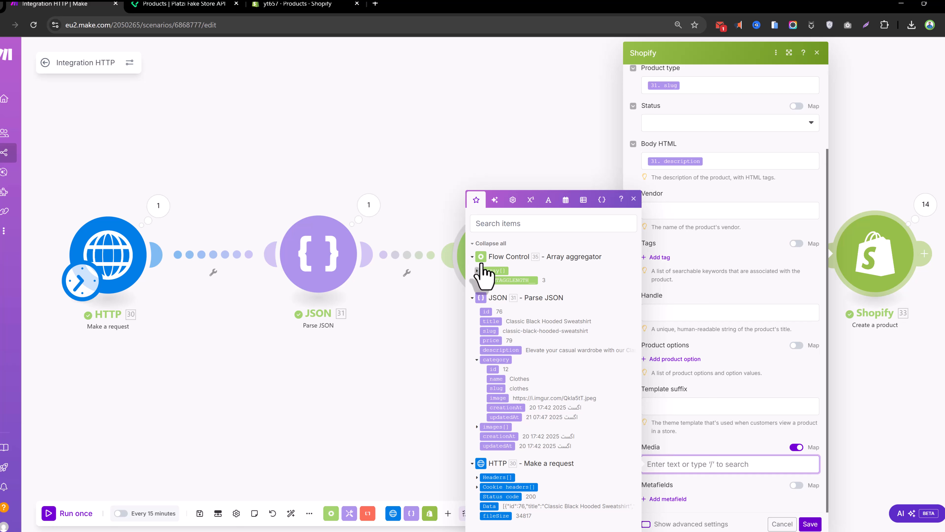
{"action": "double_click", "coordinate": [495, 271]}
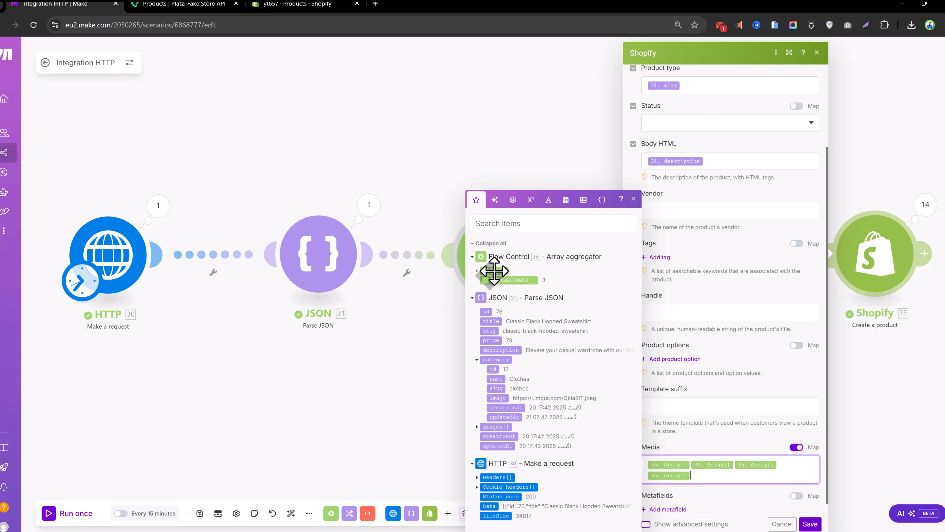
{"action": "left_click", "coordinate": [718, 464]}
{"action": "key", "text": "BackSpace"}
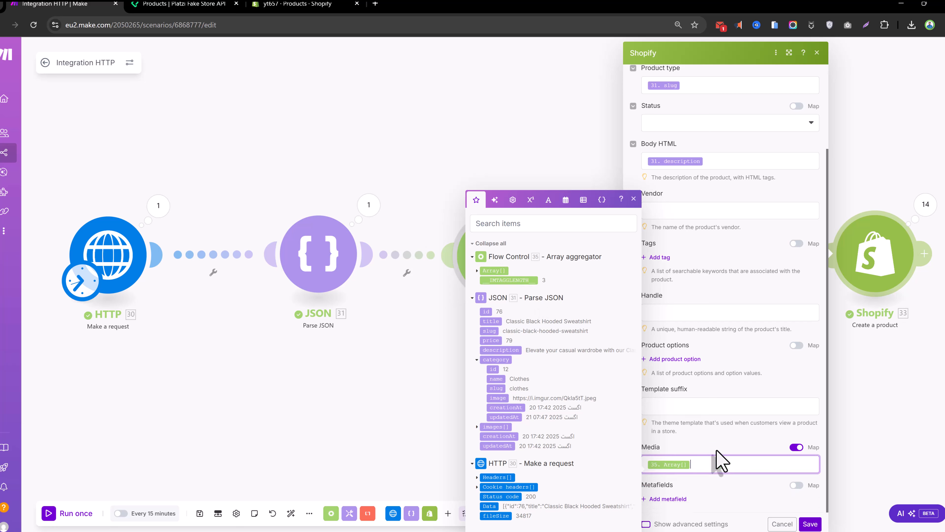
{"action": "left_click", "coordinate": [810, 523]}
{"action": "left_click_drag", "start_coordinate": [876, 253], "coordinate": [869, 251]}
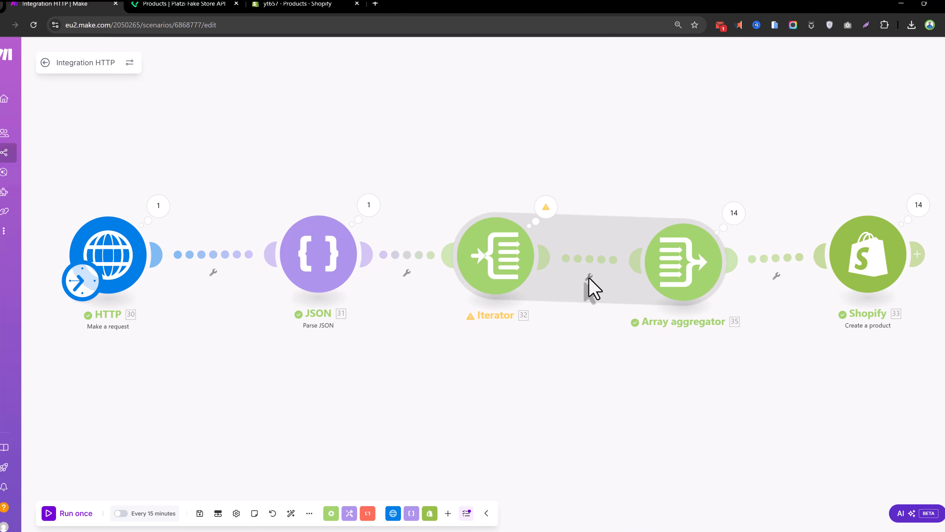
{"action": "mouse_move", "coordinate": [658, 270]}
{"action": "left_mouse_down"}
{"action": "mouse_move", "coordinate": [652, 257]}
{"action": "mouse_move", "coordinate": [665, 264]}
{"action": "left_mouse_up"}
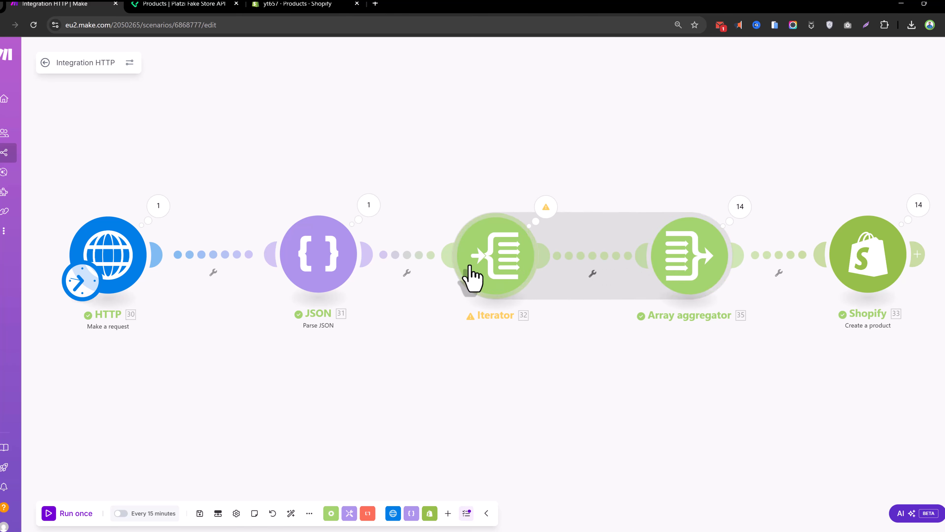
Switch to the Shopify admin, reload the products page and look through the listed products.
{"action": "left_click", "coordinate": [330, 8]}
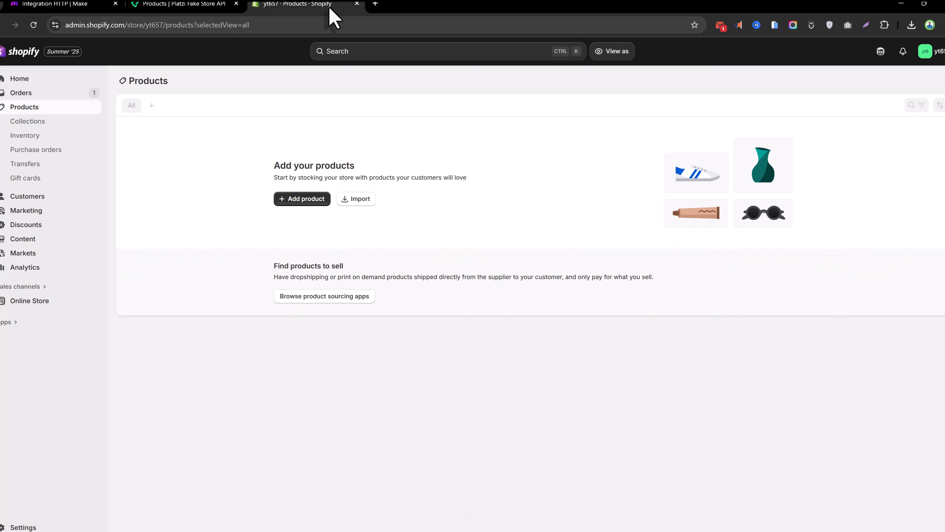
{"action": "right_click", "coordinate": [510, 374]}
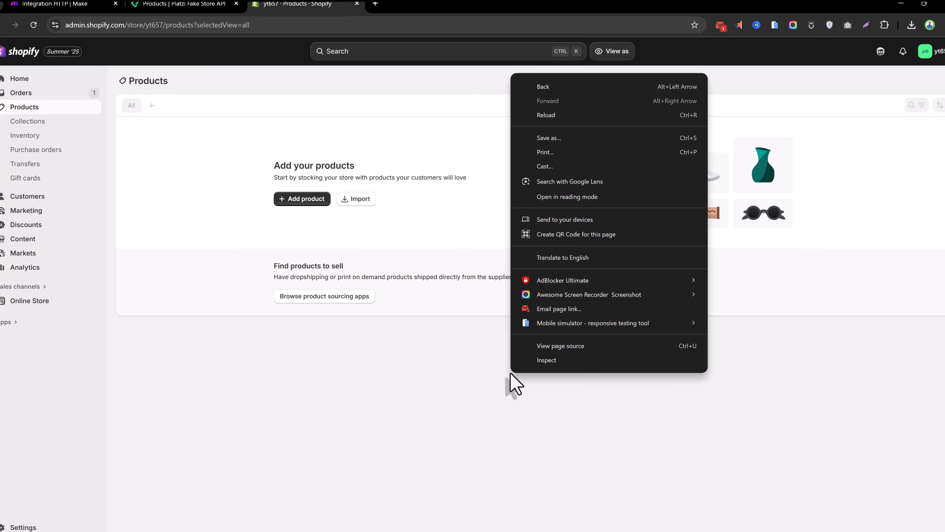
{"action": "left_click", "coordinate": [538, 114]}
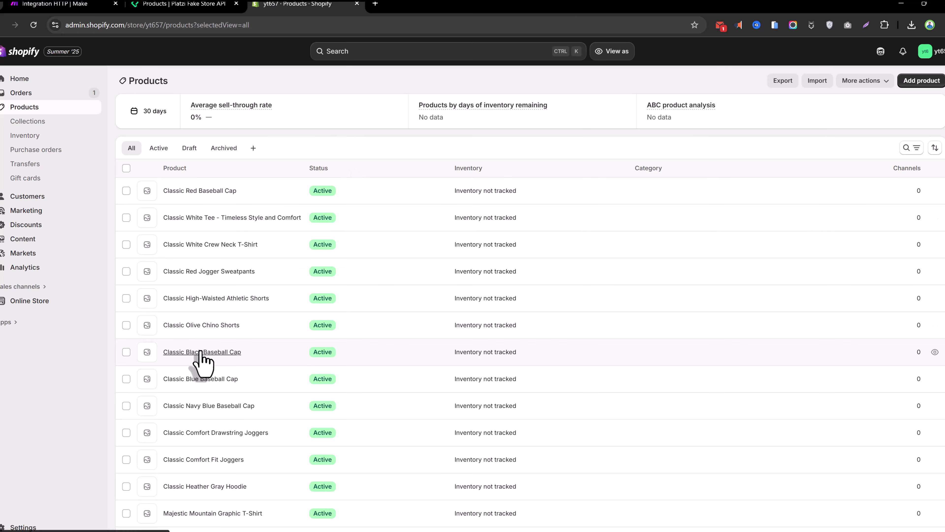
{"action": "scroll", "coordinate": [217, 341], "scroll_direction": "down", "scroll_amount": 1}
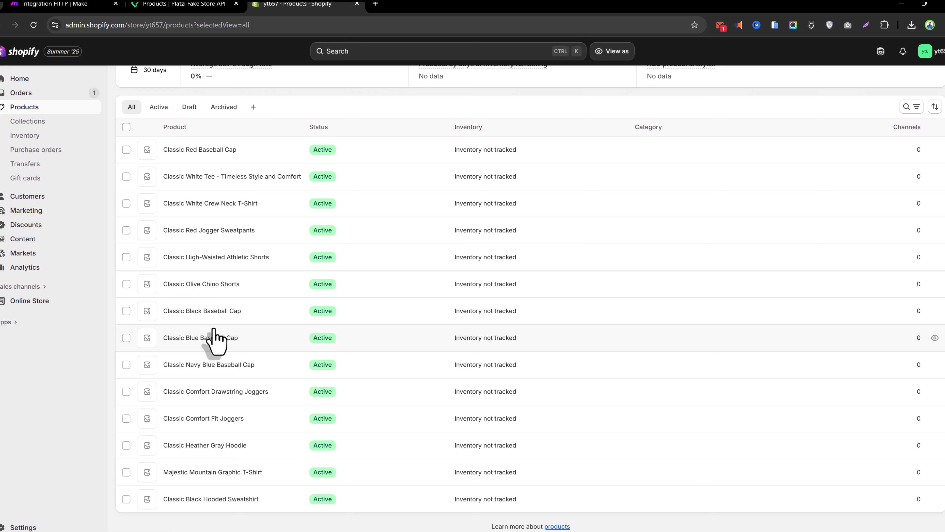
{"action": "scroll", "coordinate": [239, 384], "scroll_direction": "up", "scroll_amount": 1}
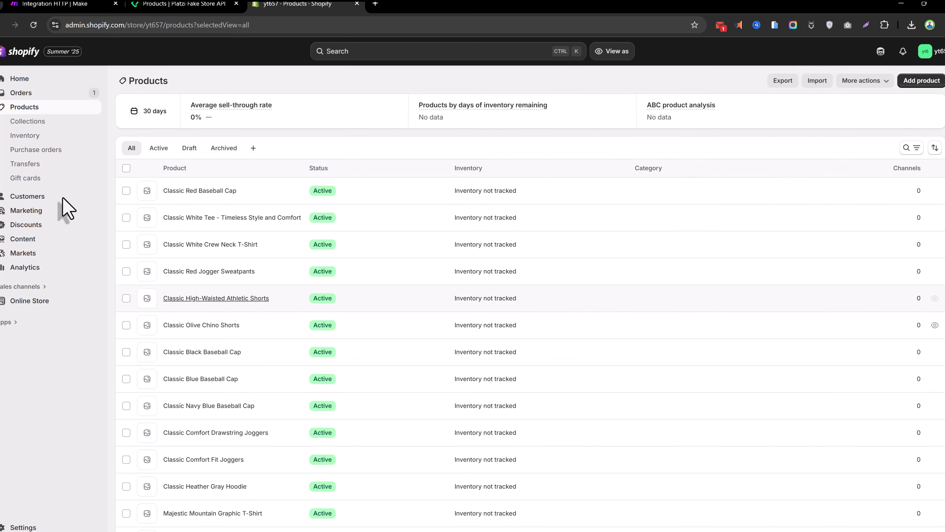
Delete all products on the Shopify products page.
{"action": "left_click", "coordinate": [126, 168]}
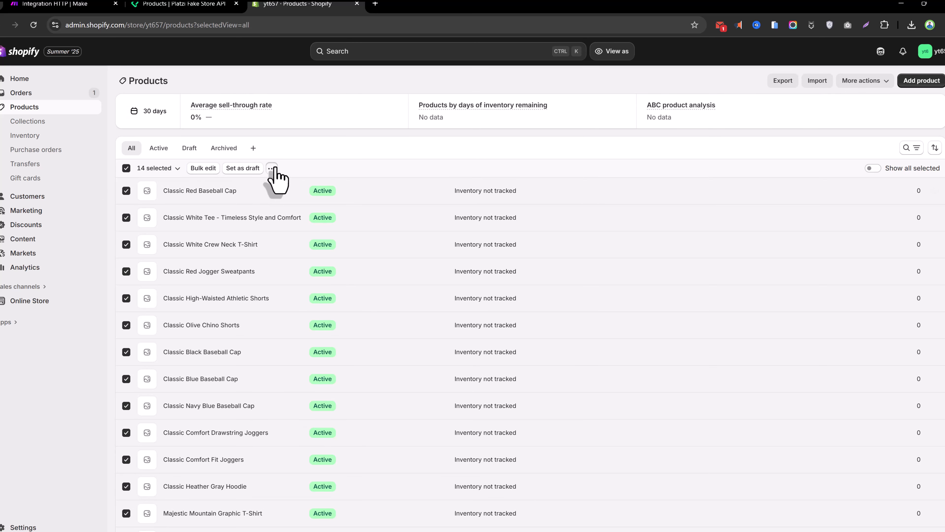
{"action": "left_click", "coordinate": [272, 168]}
{"action": "left_click", "coordinate": [247, 208]}
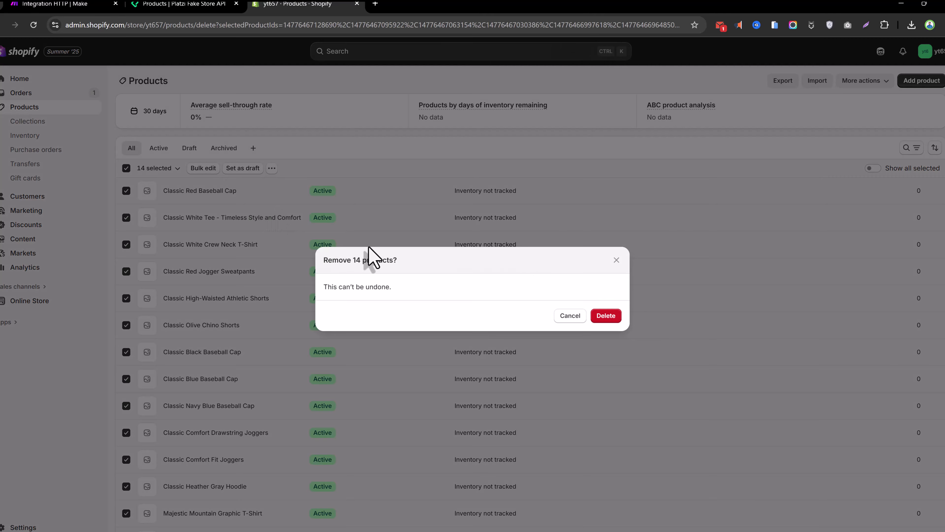
{"action": "left_click", "coordinate": [606, 315]}
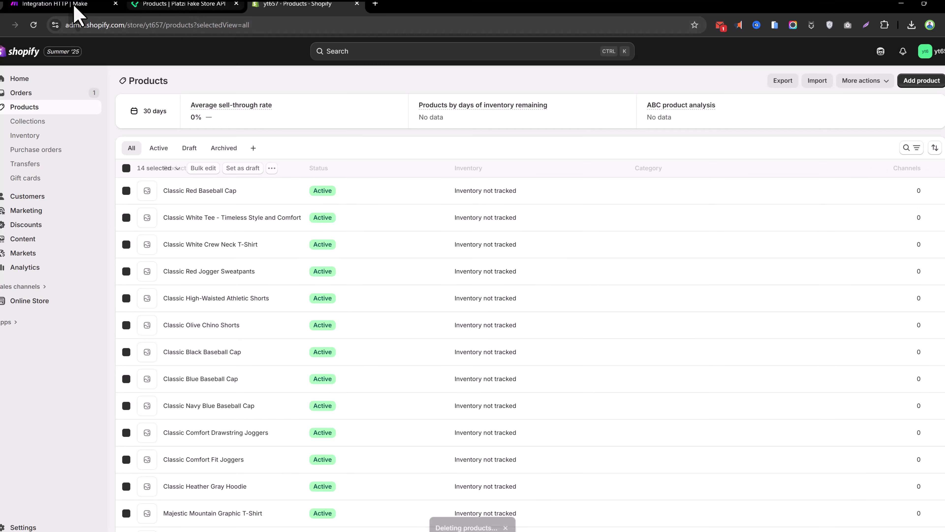
Run the Integration HTTP scenario once in Make and reload the products page in the Shopify admin.
{"action": "left_click", "coordinate": [76, 4]}
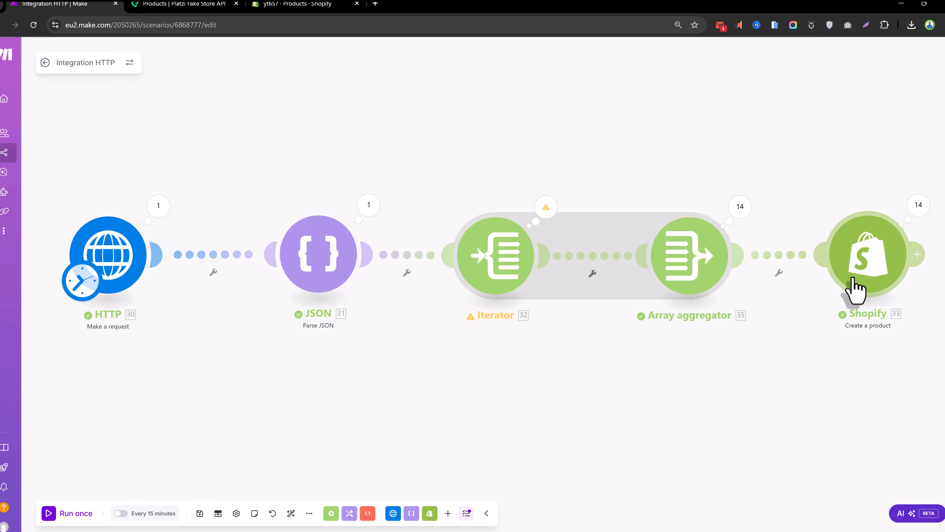
{"action": "left_click", "coordinate": [71, 516]}
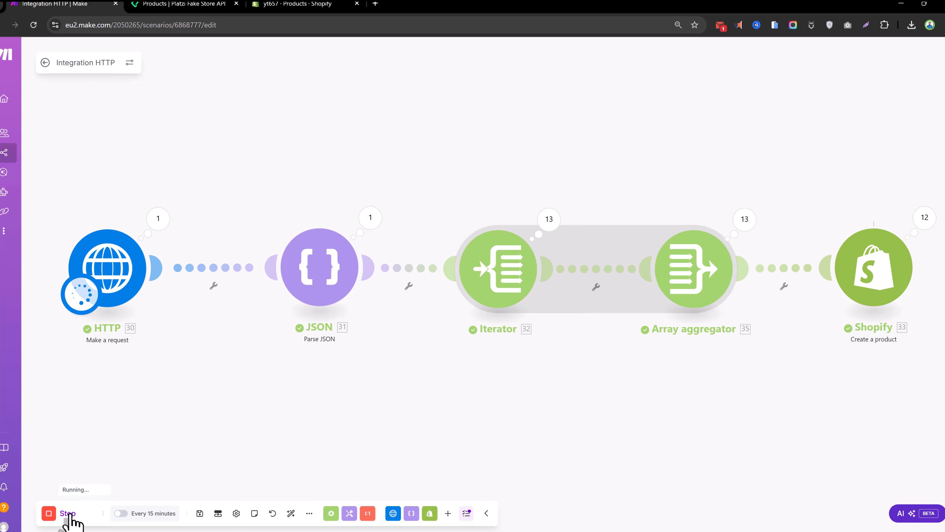
{"action": "left_click", "coordinate": [299, 5]}
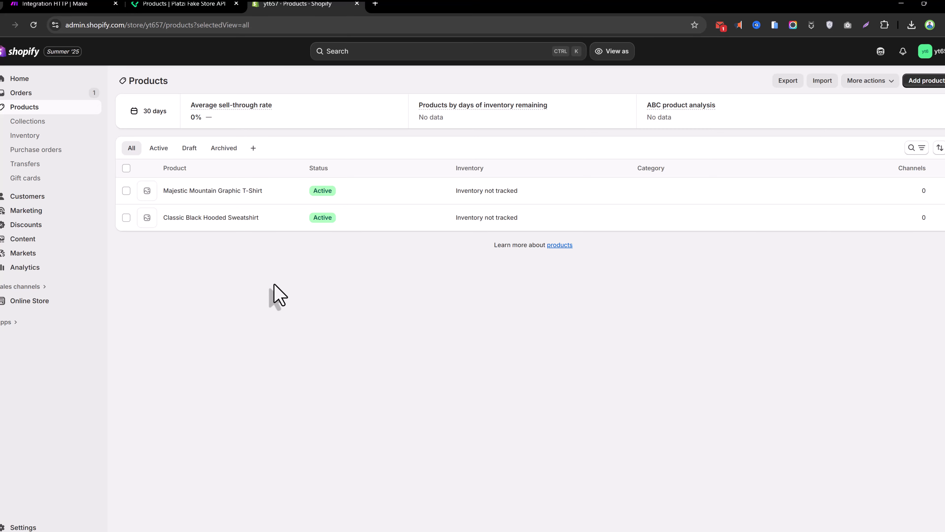
{"action": "right_click", "coordinate": [274, 284]}
{"action": "key", "text": "Escape"}
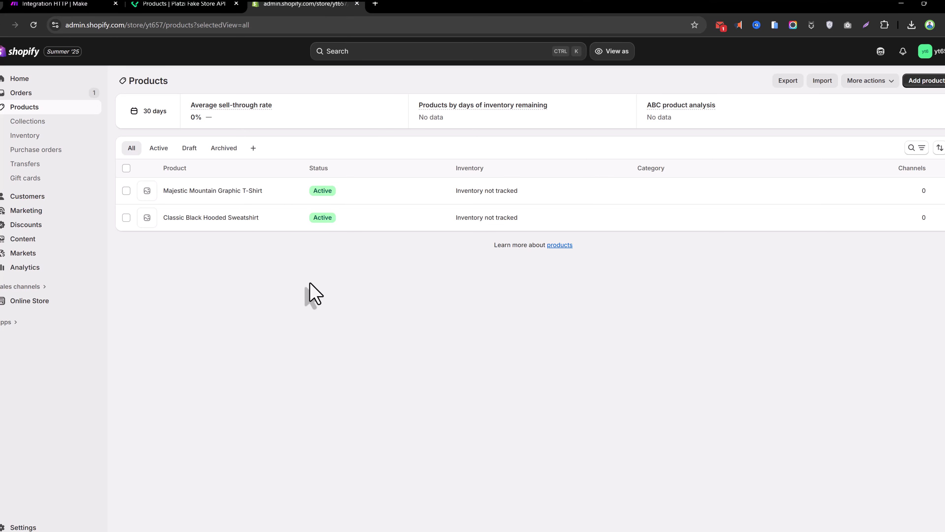
{"action": "key", "text": "F5"}
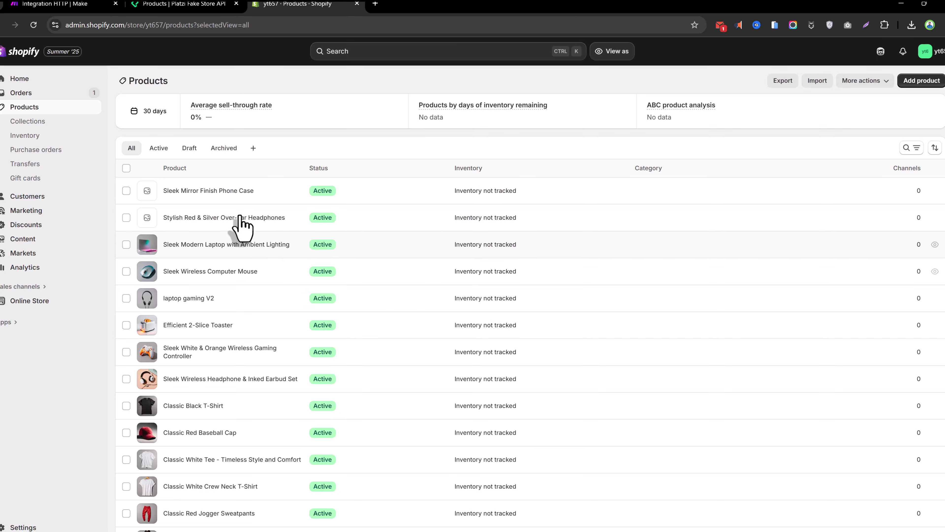
Check the product list for images and view the second media image of Sleek Wireless Computer Mouse.
{"action": "scroll", "coordinate": [237, 242], "scroll_direction": "down", "scroll_amount": 8}
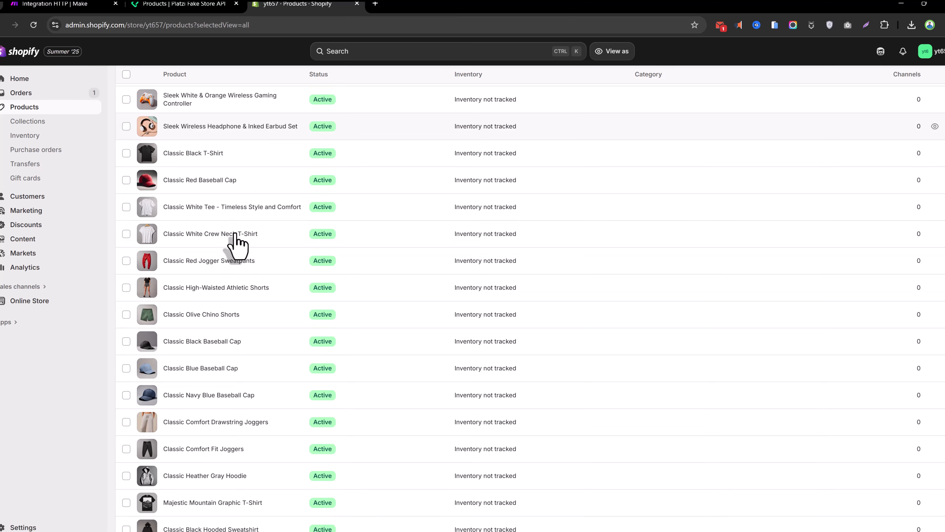
{"action": "scroll", "coordinate": [237, 242], "scroll_direction": "up", "scroll_amount": 8}
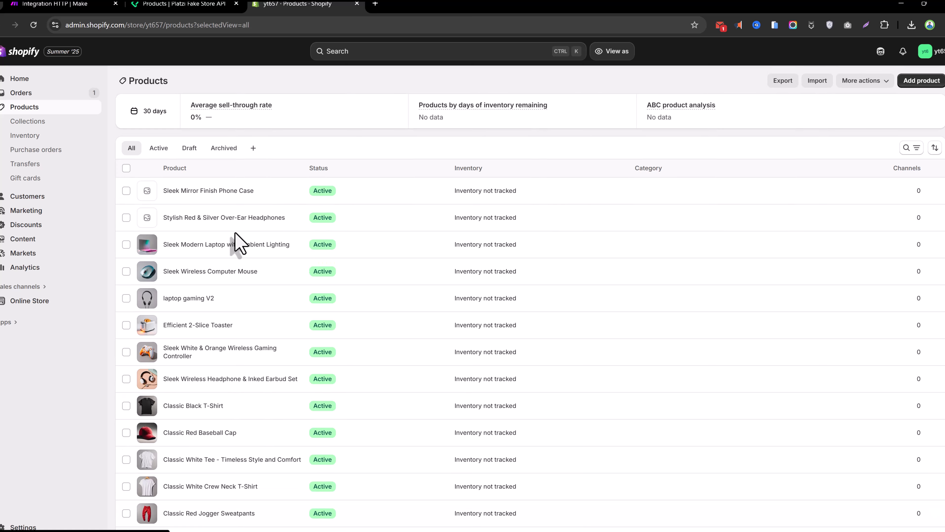
{"action": "scroll", "coordinate": [194, 253], "scroll_direction": "down", "scroll_amount": 1}
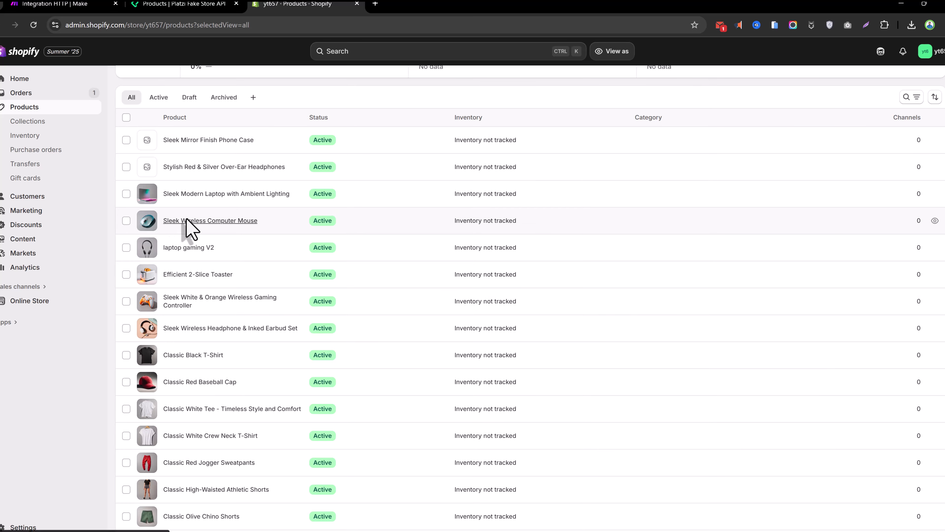
{"action": "scroll", "coordinate": [190, 229], "scroll_direction": "up", "scroll_amount": 1}
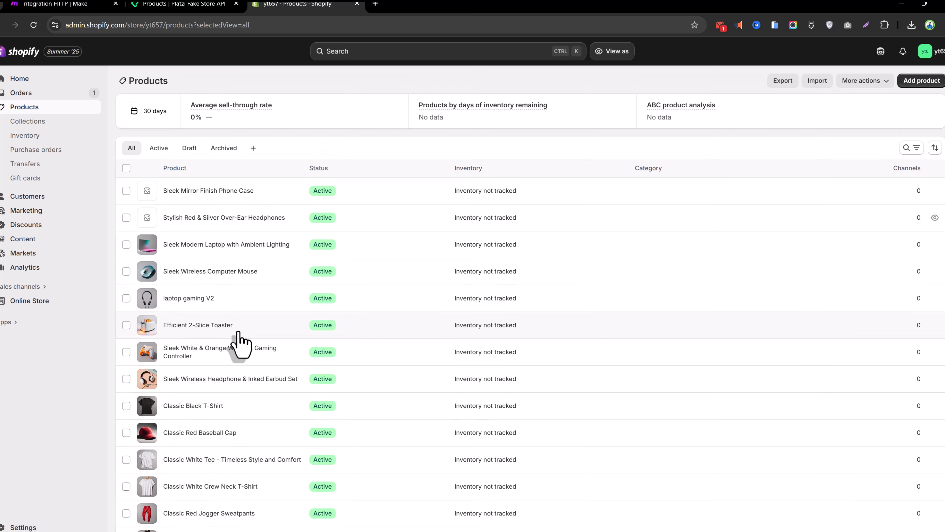
{"action": "left_click", "coordinate": [237, 275]}
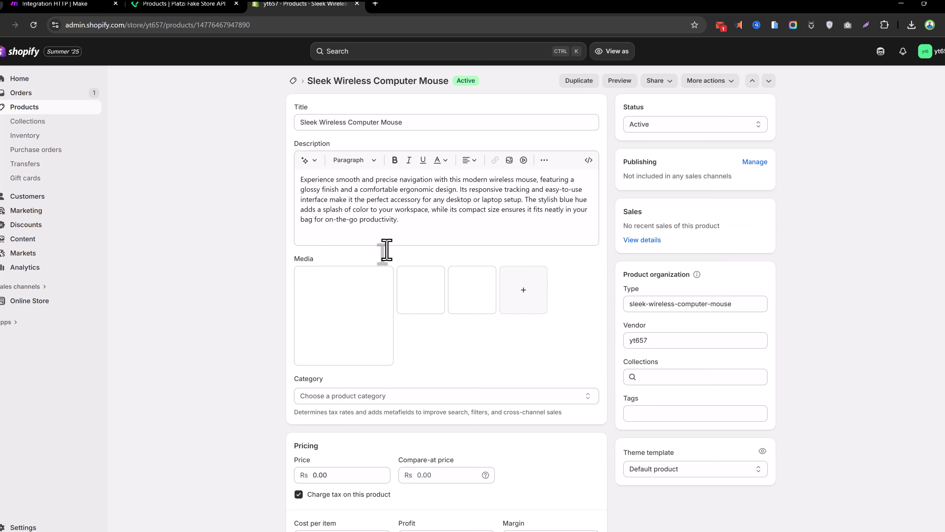
{"action": "left_click", "coordinate": [431, 273]}
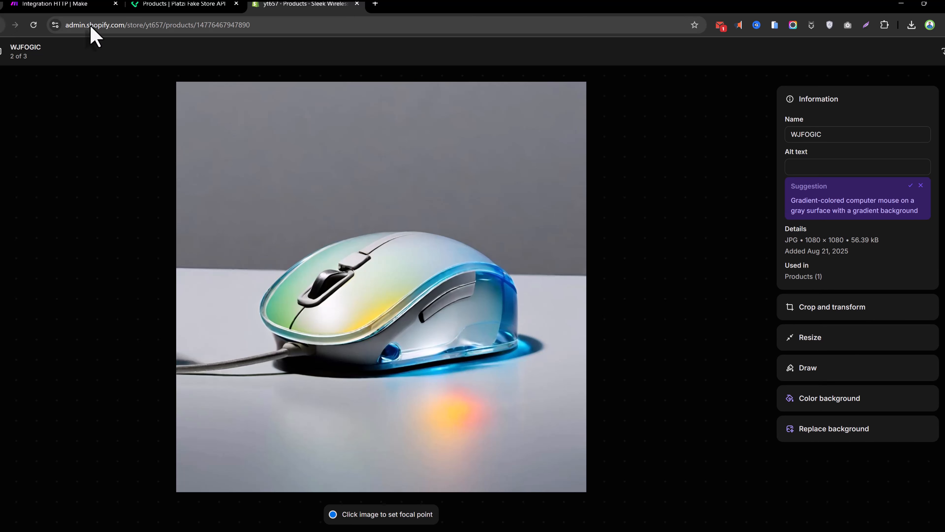
{"action": "left_click", "coordinate": [3, 52]}
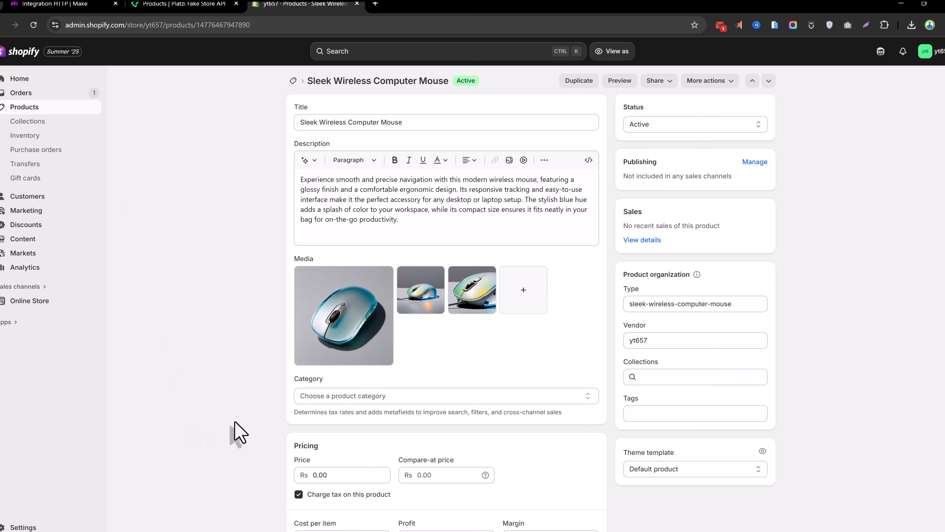
Examine the mouse product's pricing, inventory, vendor and type details, and return to the product list.
{"action": "scroll", "coordinate": [511, 498], "scroll_direction": "down", "scroll_amount": 8}
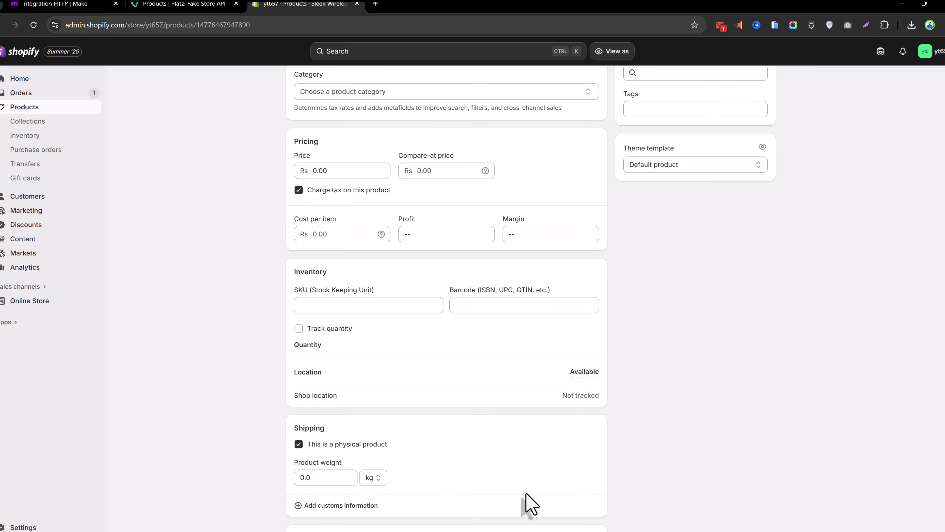
{"action": "scroll", "coordinate": [526, 493], "scroll_direction": "down", "scroll_amount": 5}
{"action": "scroll", "coordinate": [540, 500], "scroll_direction": "up", "scroll_amount": 13}
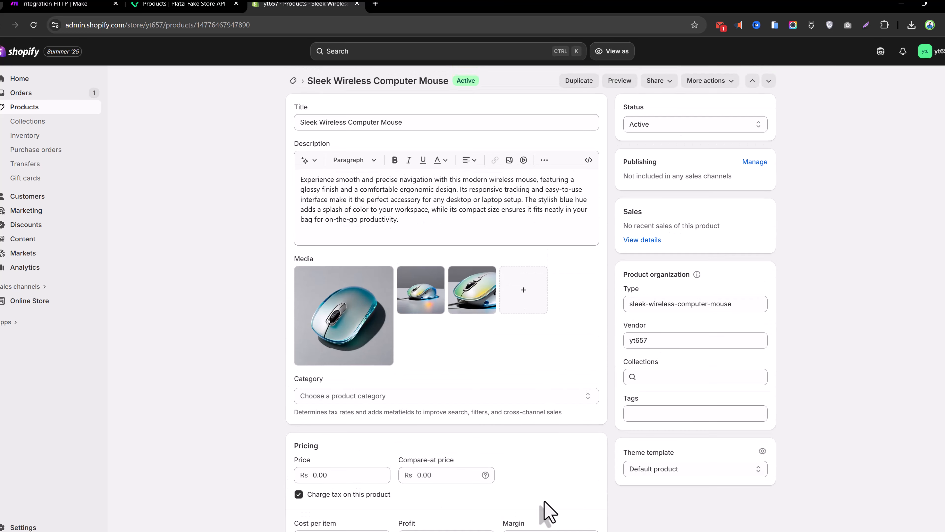
{"action": "left_click", "coordinate": [680, 339]}
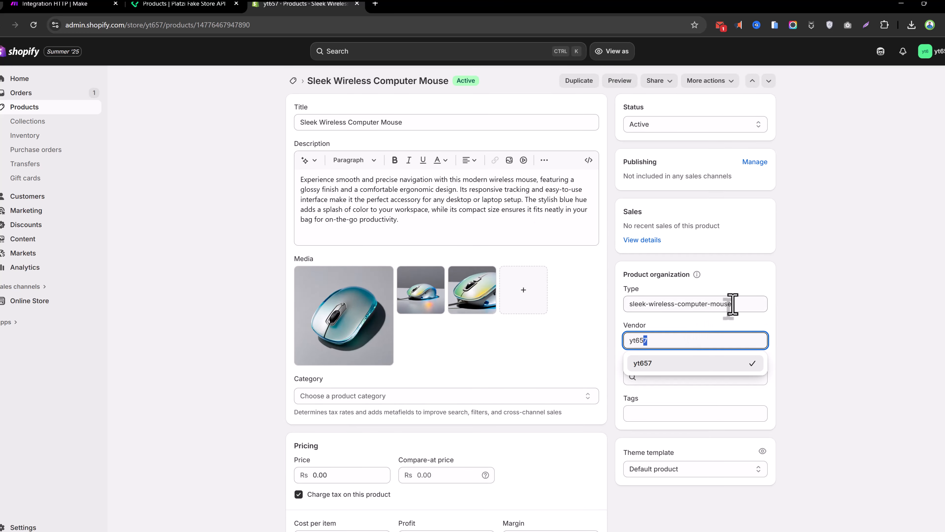
{"action": "left_click_drag", "start_coordinate": [730, 304], "coordinate": [593, 326]}
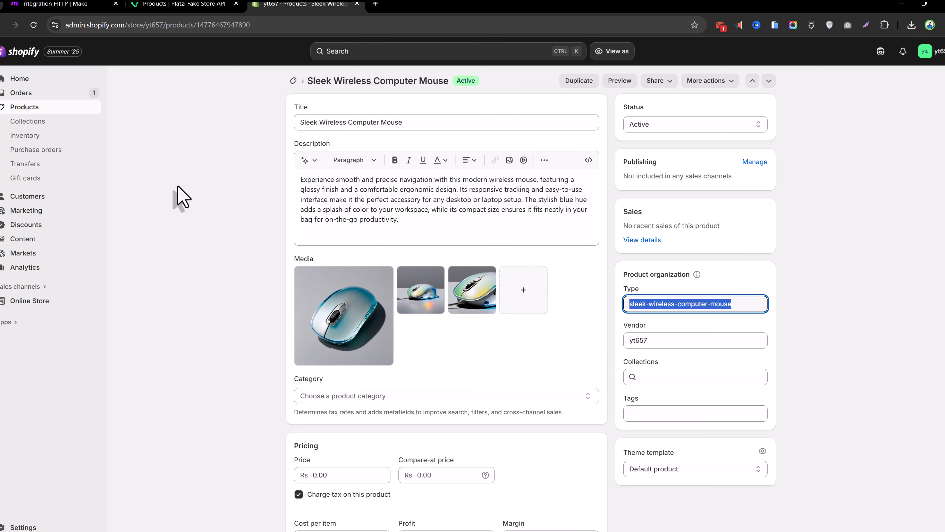
{"action": "left_click", "coordinate": [26, 108]}
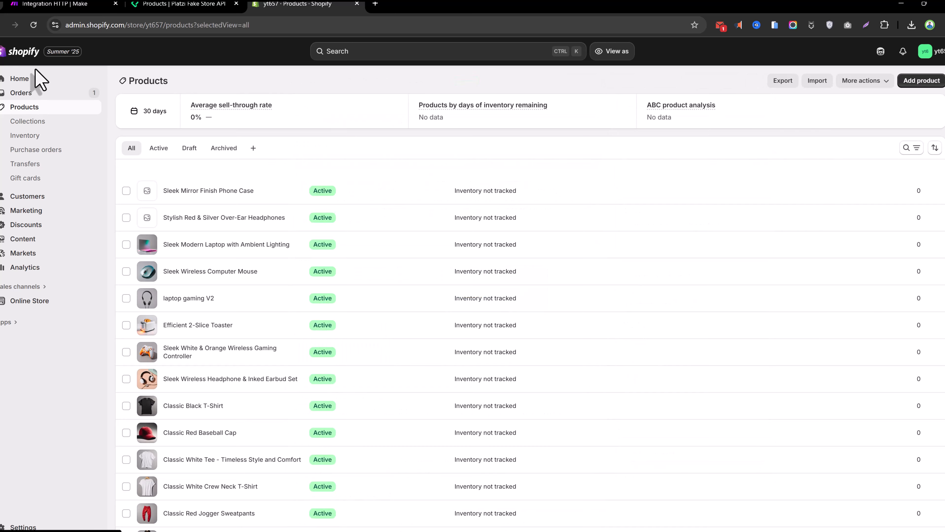